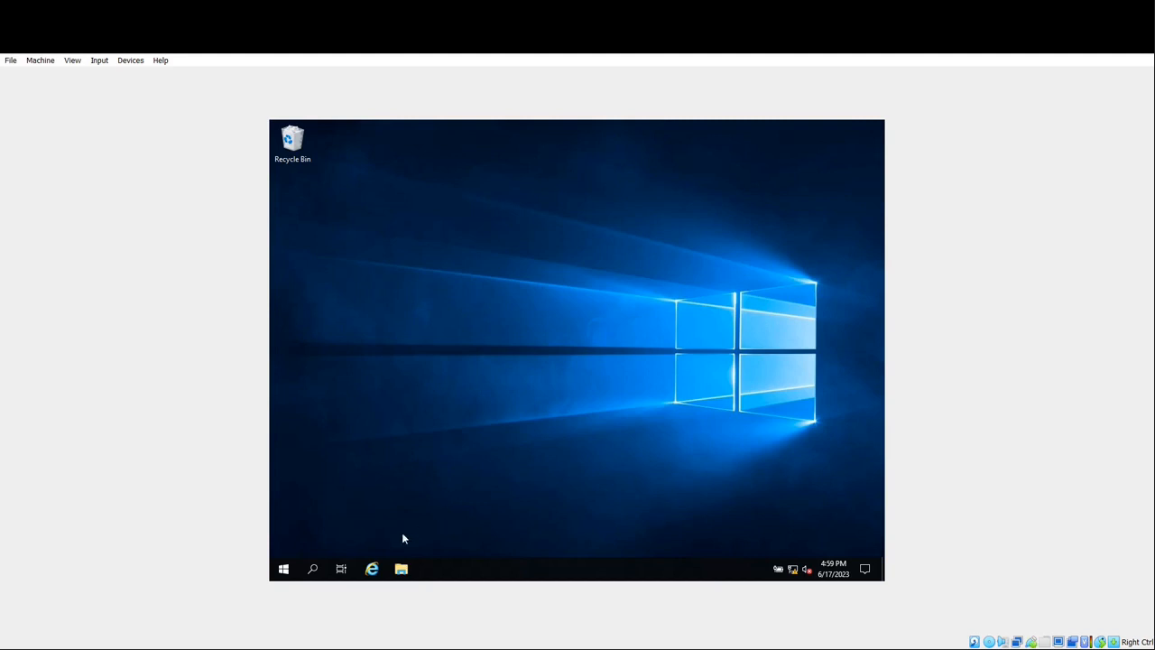
- Launch Server Manager from the Windows Server Start menu
{"action": "left_click", "coordinate": [283, 569]}
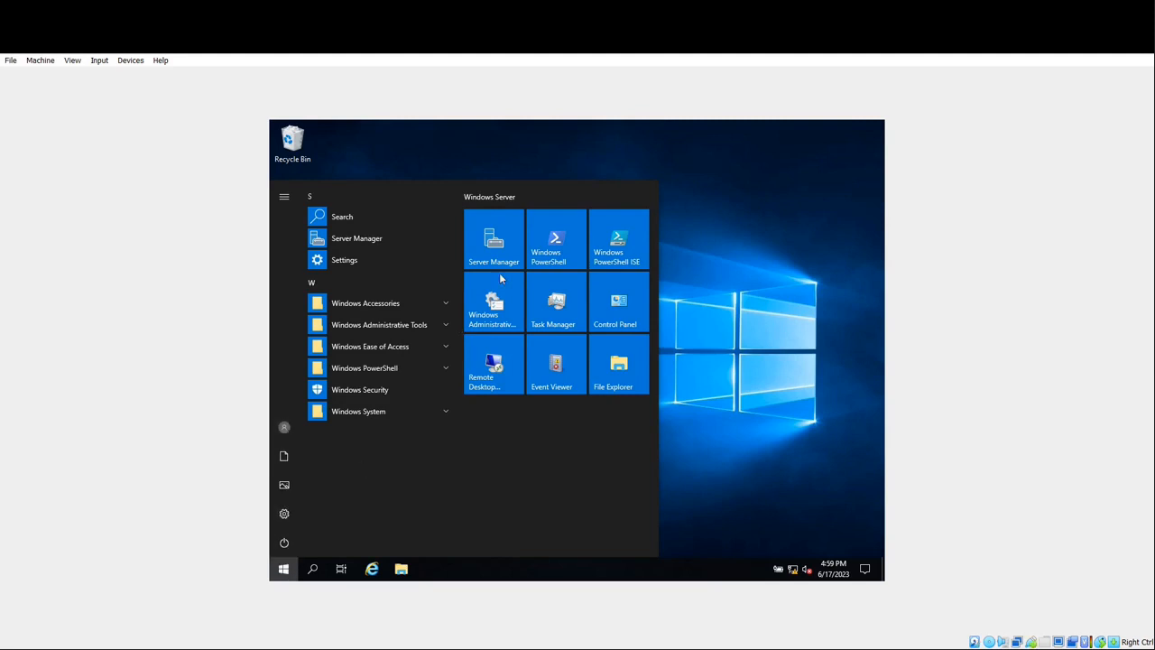
{"action": "left_click", "coordinate": [506, 239]}
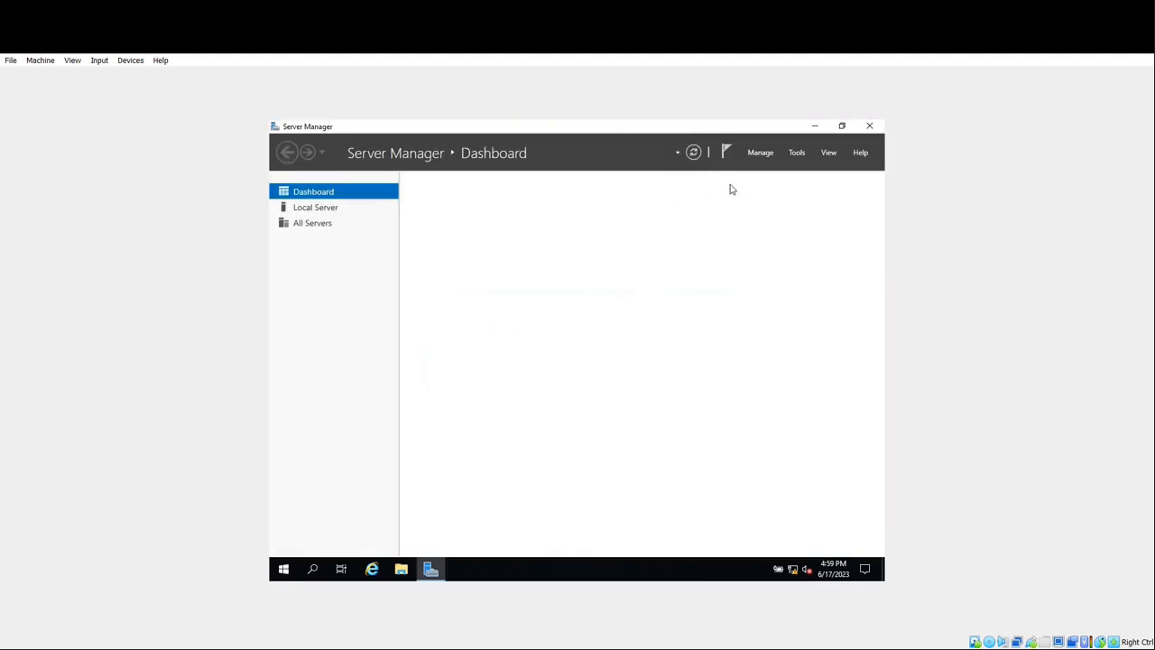
- Start Group Policy Management from Server Manager's Tools menu and bring its window forward
{"action": "left_click", "coordinate": [797, 153]}
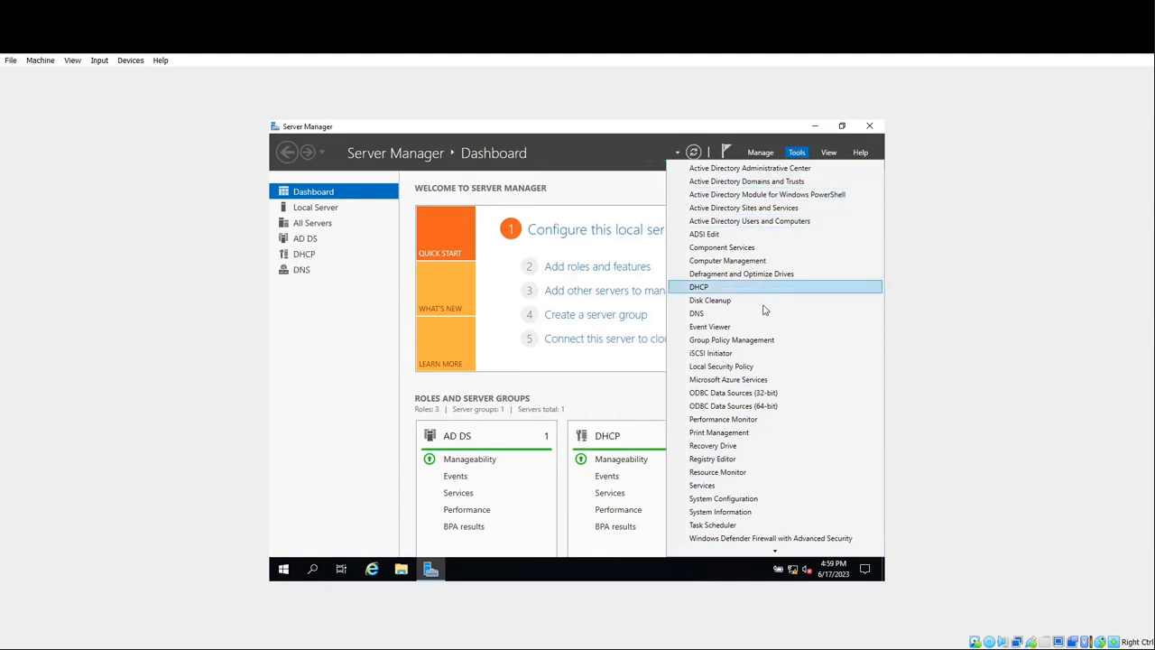
{"action": "left_click", "coordinate": [752, 340]}
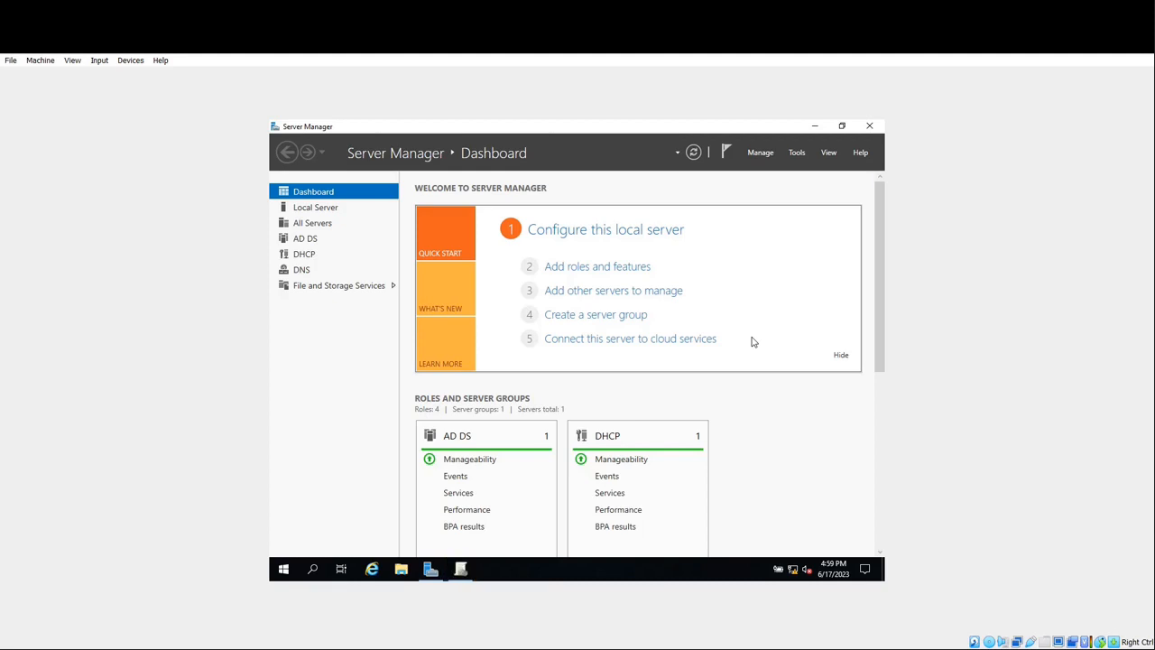
{"action": "left_click", "coordinate": [459, 570]}
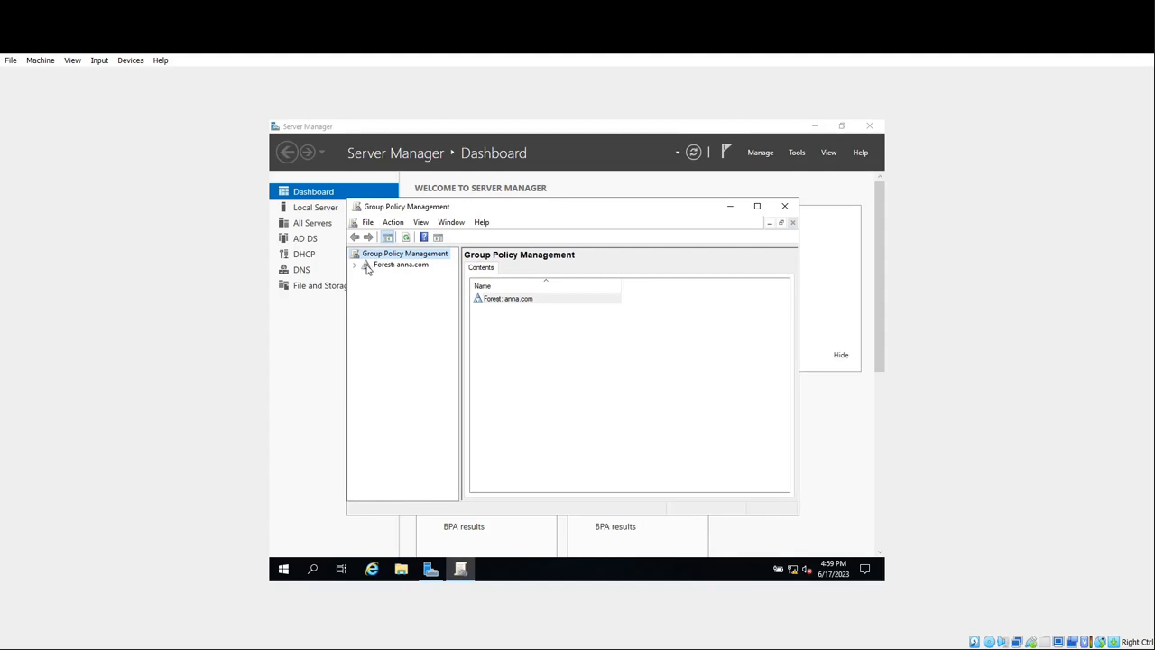
- Expand Forest: anna.com > Domains > anna.com, widen the tree pane, and select Group Policy Objects
{"action": "left_click", "coordinate": [397, 264]}
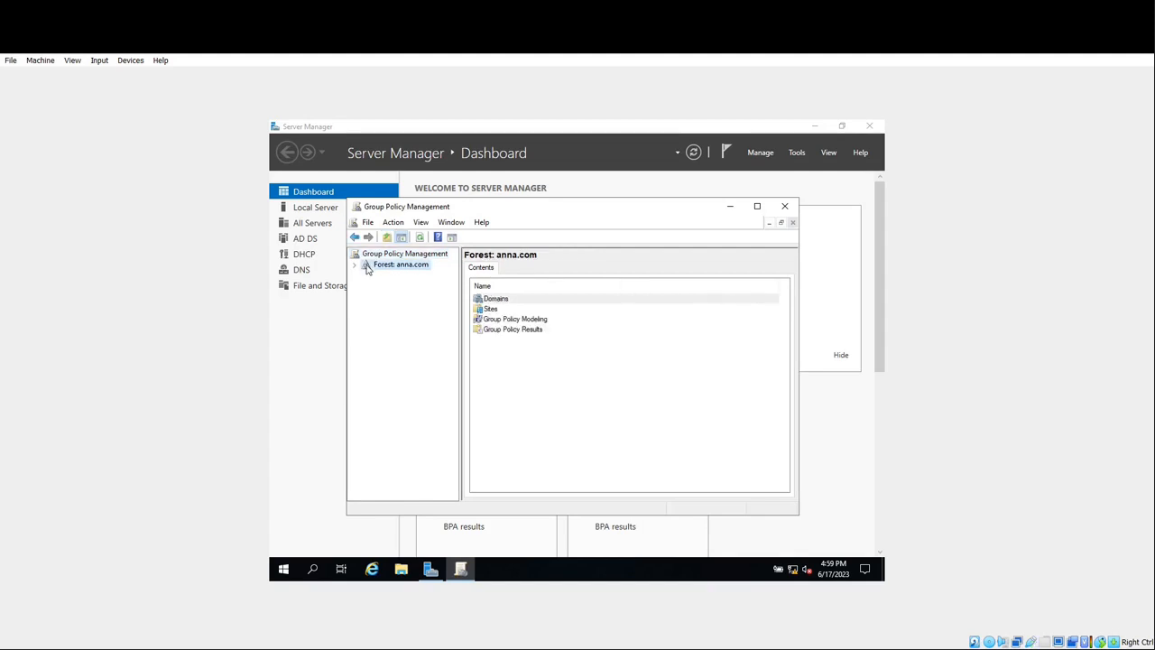
{"action": "left_click", "coordinate": [498, 301]}
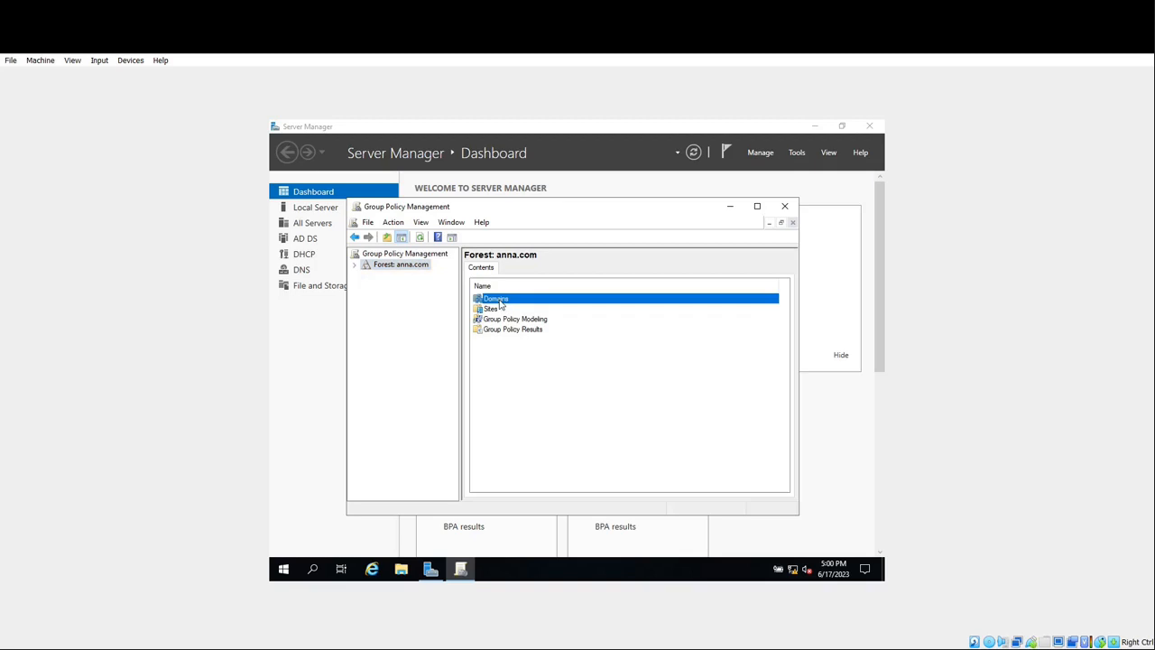
{"action": "double_click", "coordinate": [499, 300]}
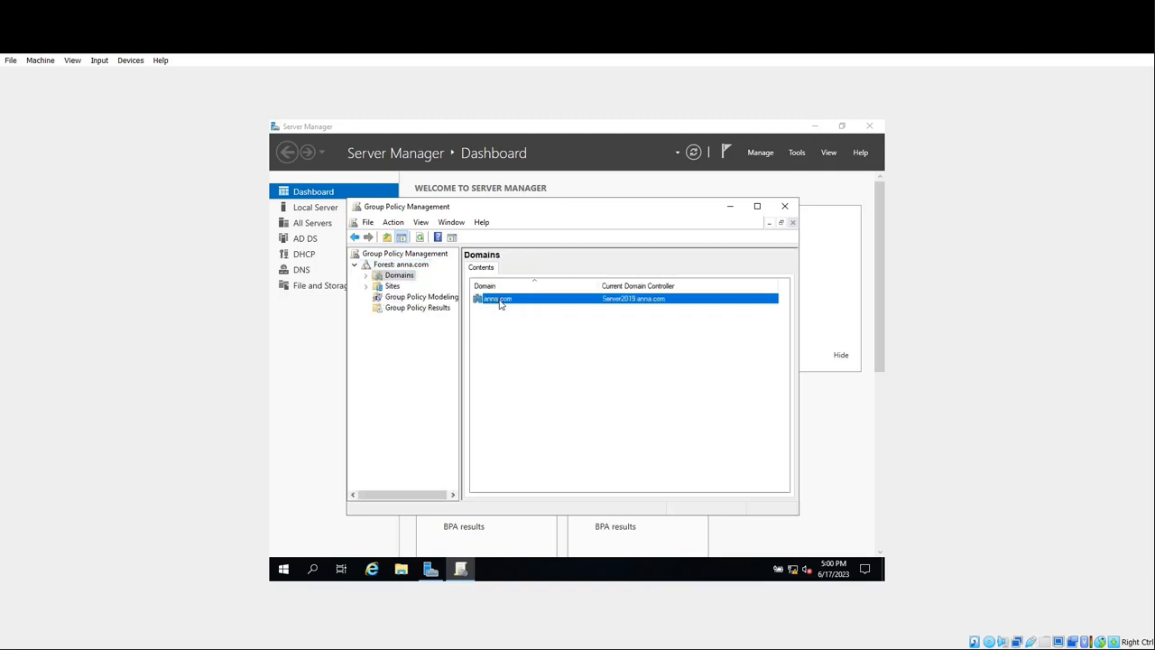
{"action": "left_click", "coordinate": [402, 278]}
{"action": "left_click", "coordinate": [365, 275]}
{"action": "double_click", "coordinate": [413, 286]}
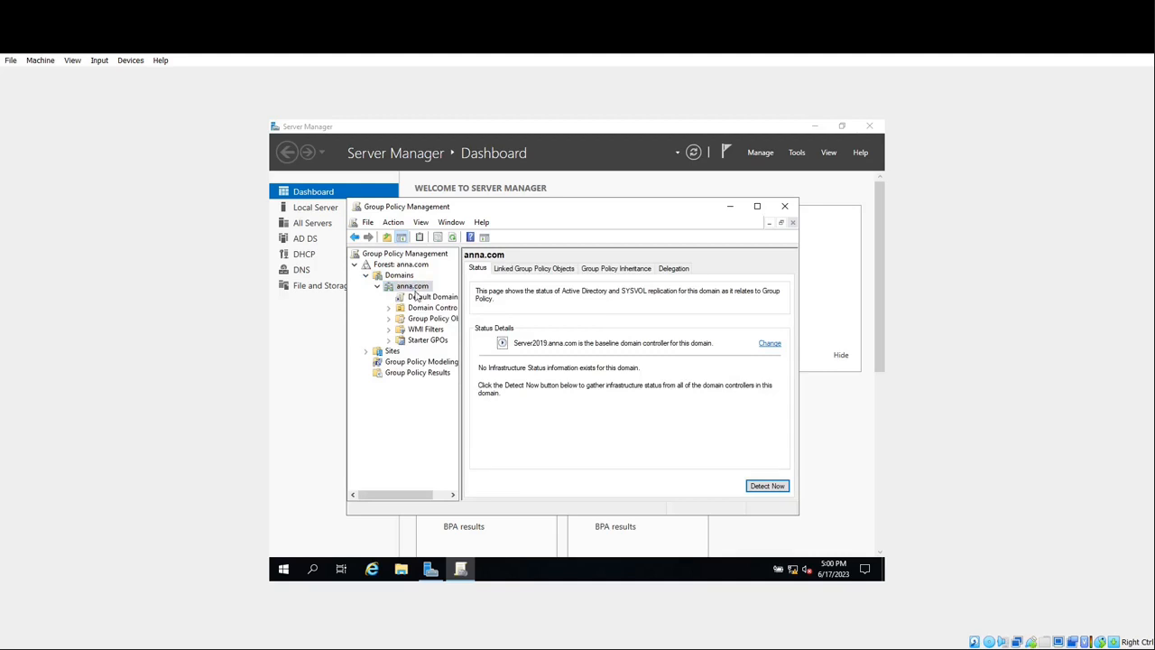
{"action": "left_click_drag", "start_coordinate": [462, 292], "coordinate": [503, 291]}
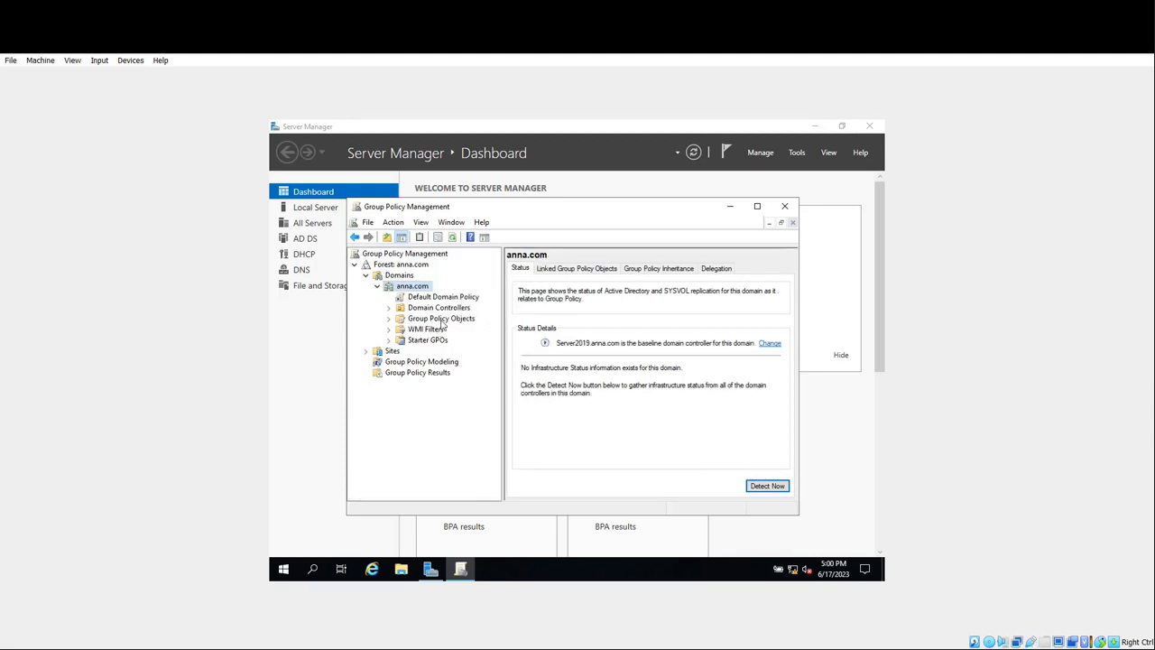
{"action": "left_click", "coordinate": [441, 319]}
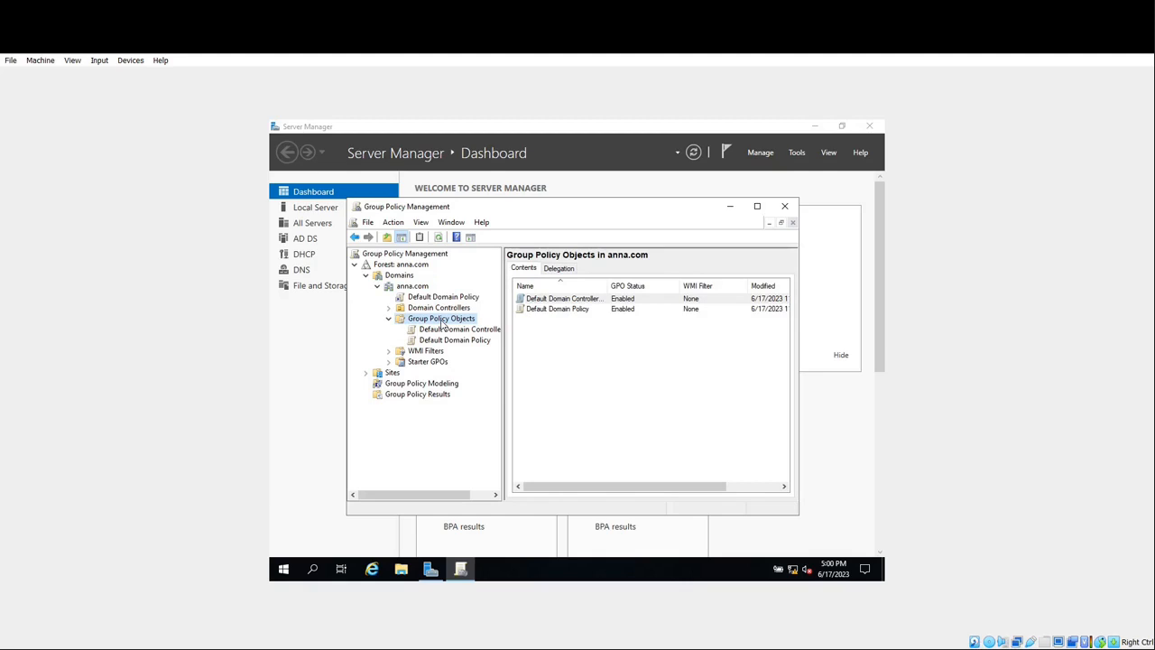
- Create a new GPO named 'Anna GPO' under Group Policy Objects and select it
{"action": "right_click", "coordinate": [442, 322]}
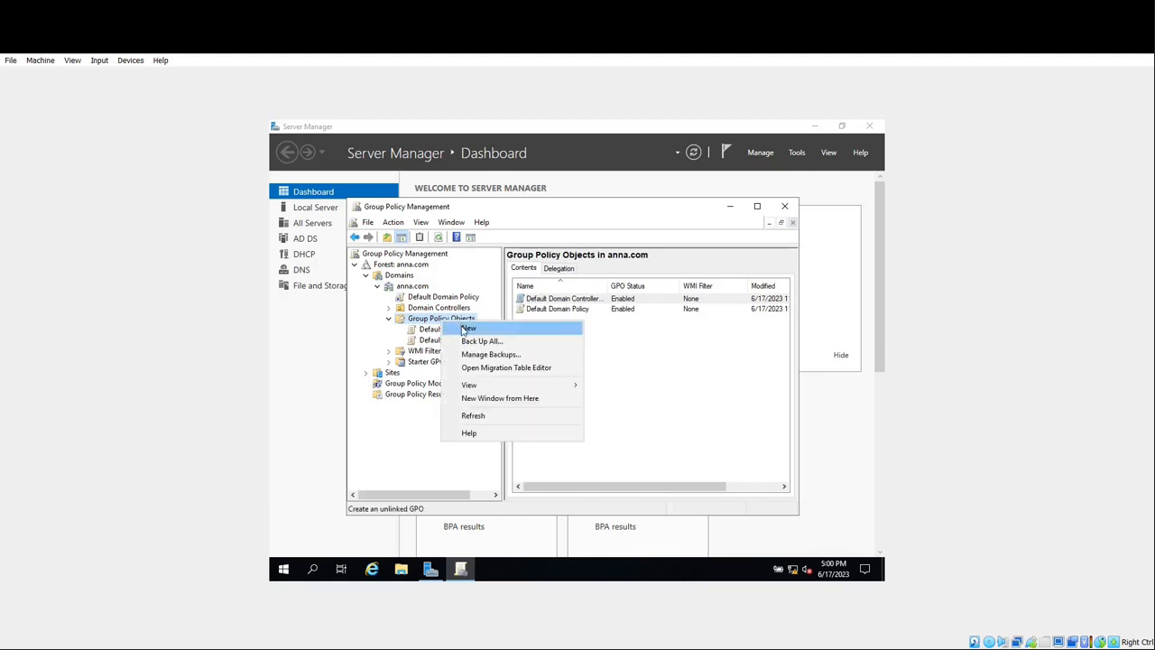
{"action": "left_click", "coordinate": [461, 328]}
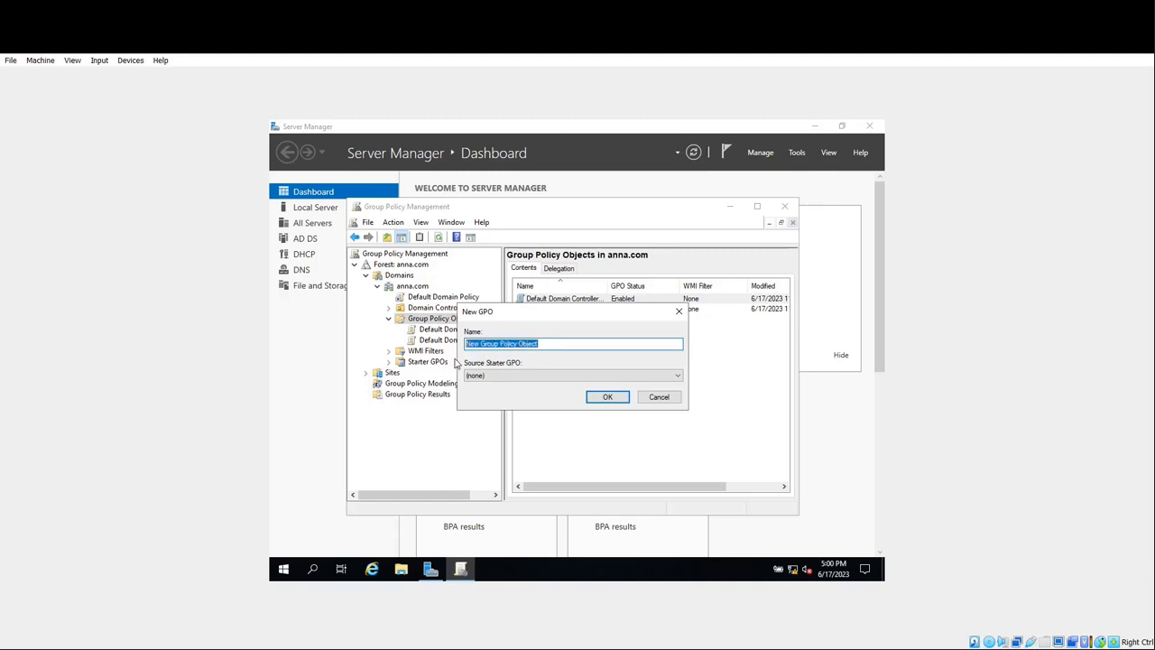
{"action": "type", "text": "Anna GPO"}
{"action": "left_click", "coordinate": [602, 405]}
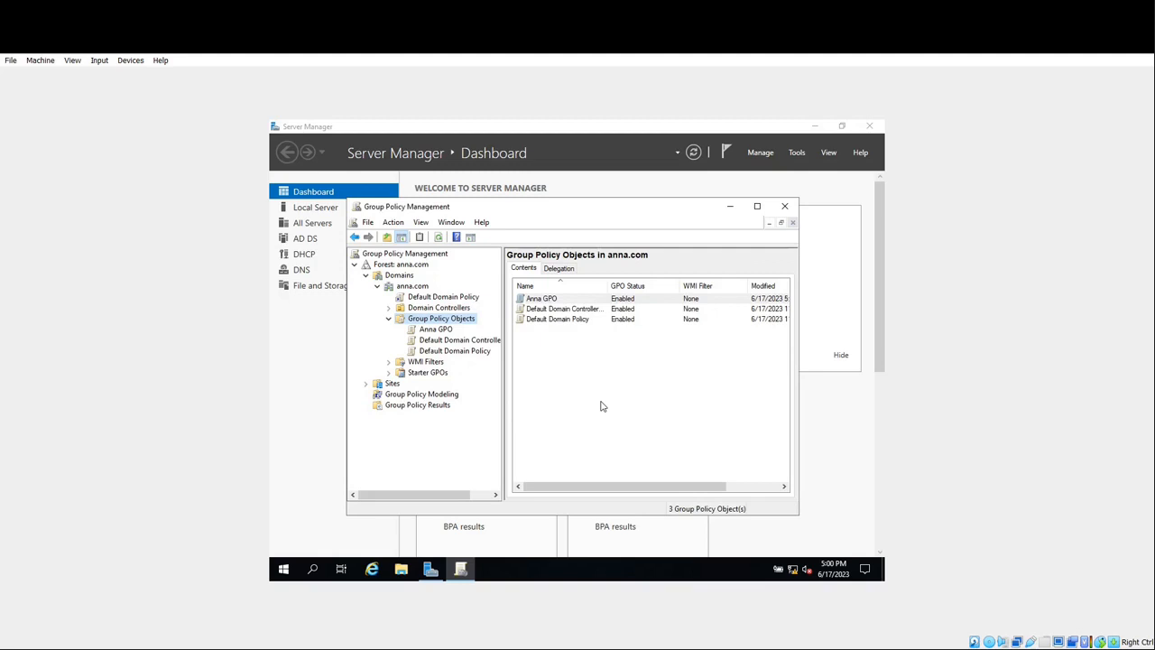
{"action": "left_click", "coordinate": [434, 333]}
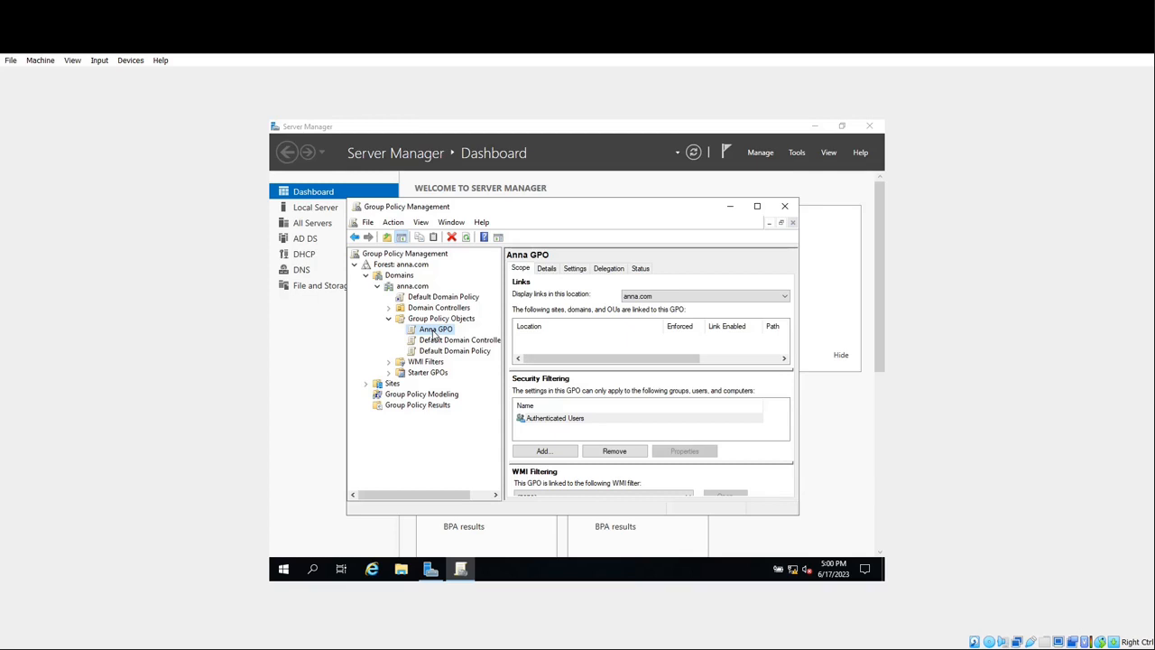
- Edit Anna GPO and expand User Configuration > Policies in the editor
{"action": "right_click", "coordinate": [434, 333]}
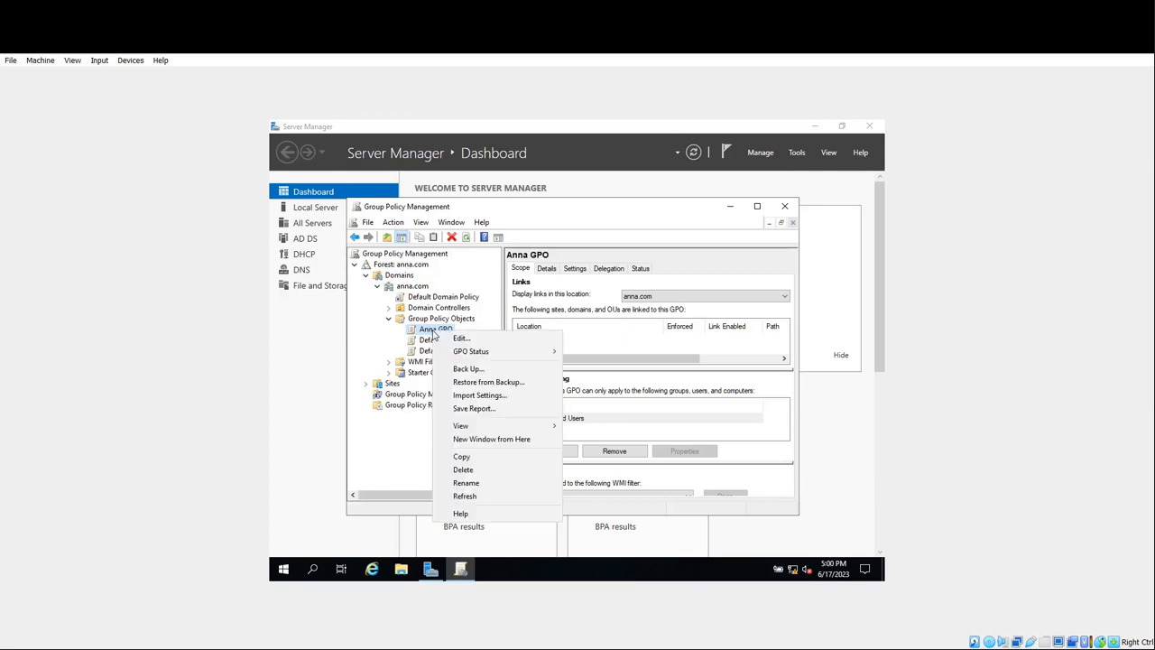
{"action": "left_click", "coordinate": [462, 338]}
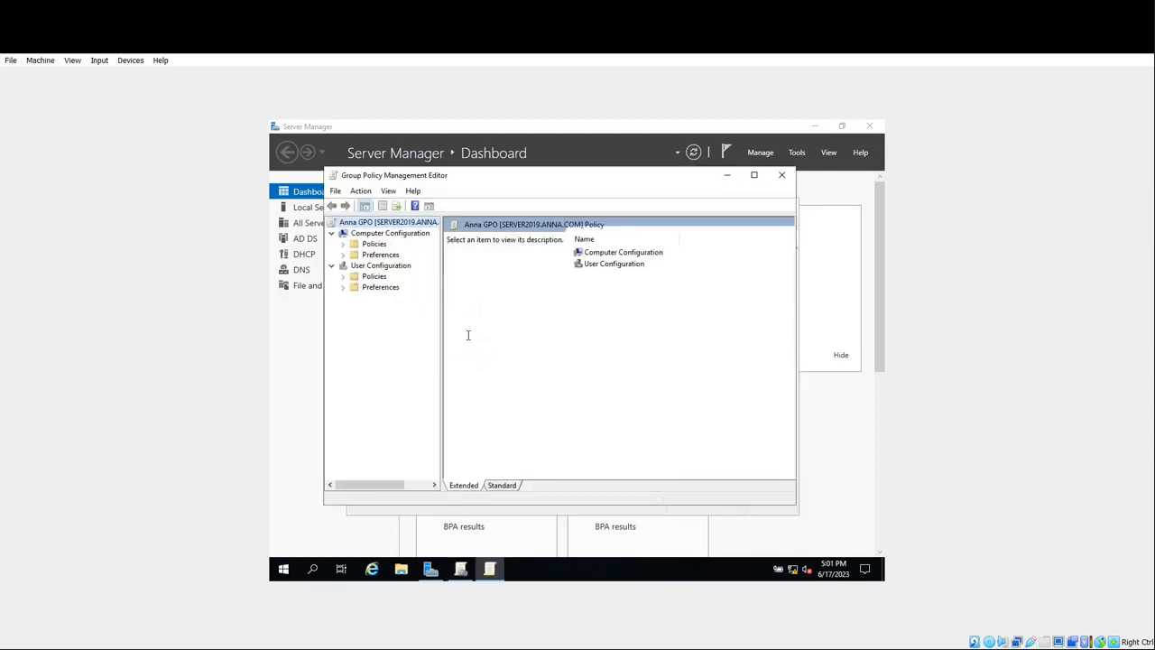
{"action": "left_click", "coordinate": [331, 267]}
{"action": "left_click", "coordinate": [331, 266]}
{"action": "left_click", "coordinate": [365, 268]}
{"action": "double_click", "coordinate": [365, 268]}
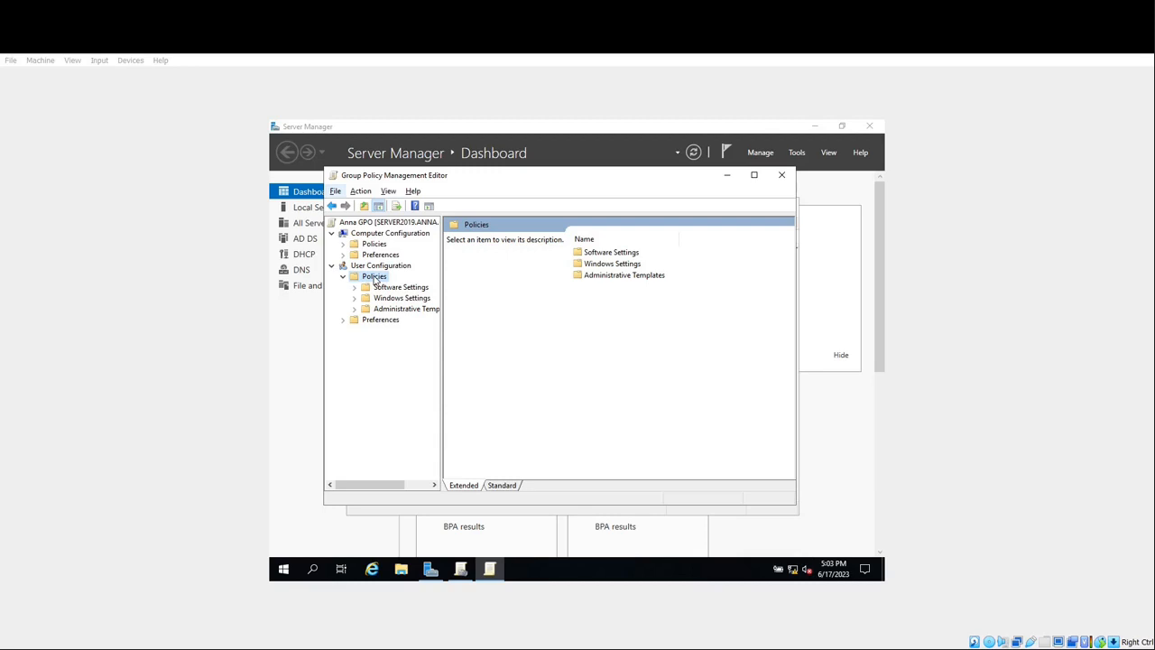
- Expand Administrative Templates, open Start Menu and Taskbar, and scroll to Remove Clock
{"action": "double_click", "coordinate": [406, 311]}
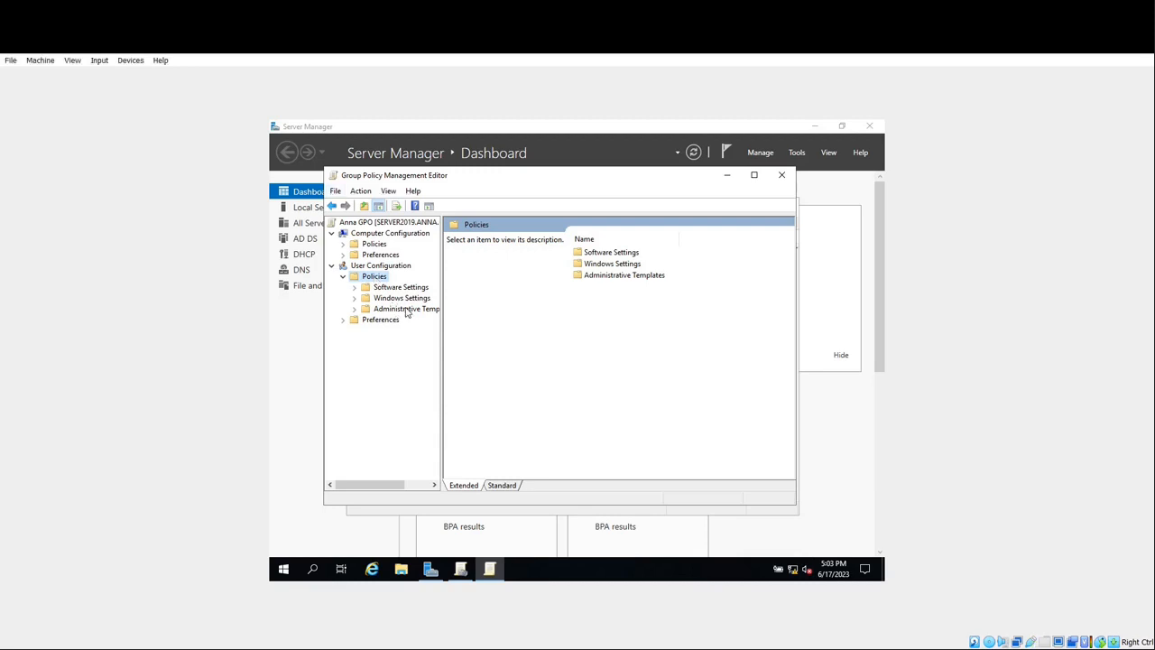
{"action": "left_click", "coordinate": [406, 309]}
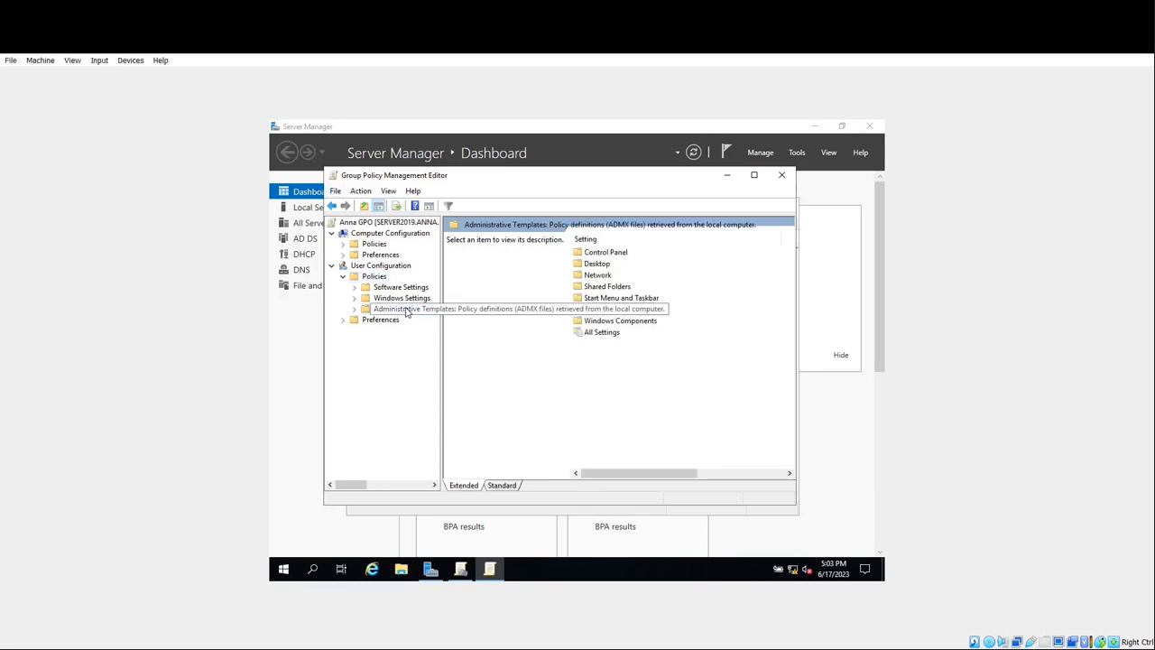
{"action": "double_click", "coordinate": [406, 309]}
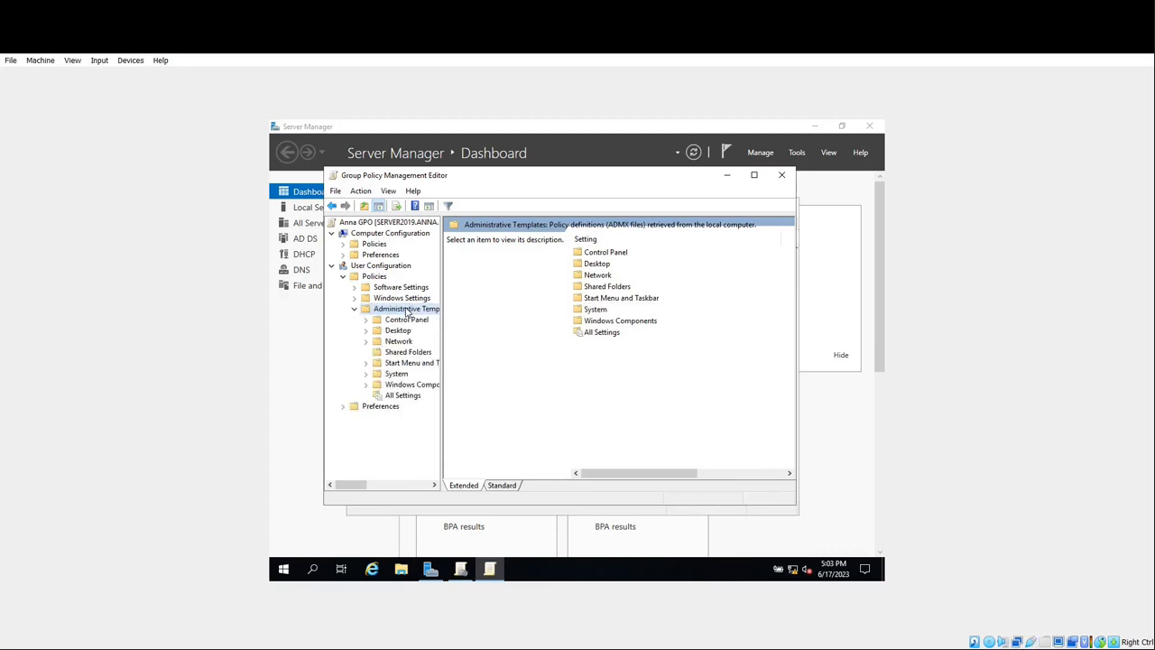
{"action": "double_click", "coordinate": [411, 365]}
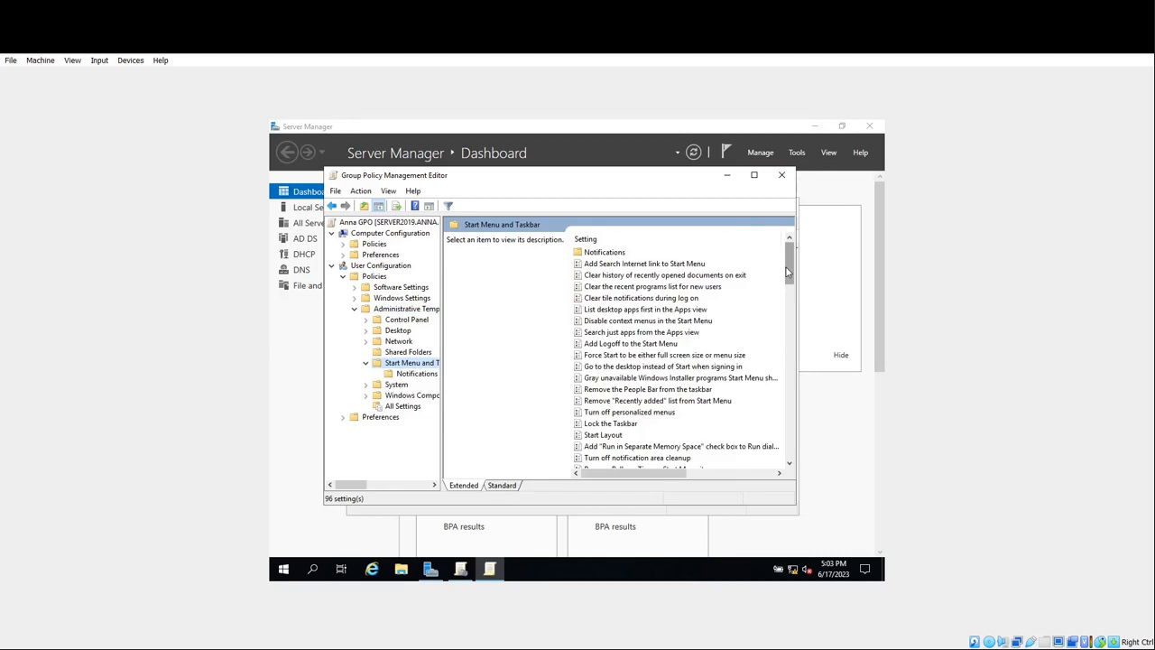
{"action": "left_click_drag", "start_coordinate": [786, 267], "coordinate": [786, 451]}
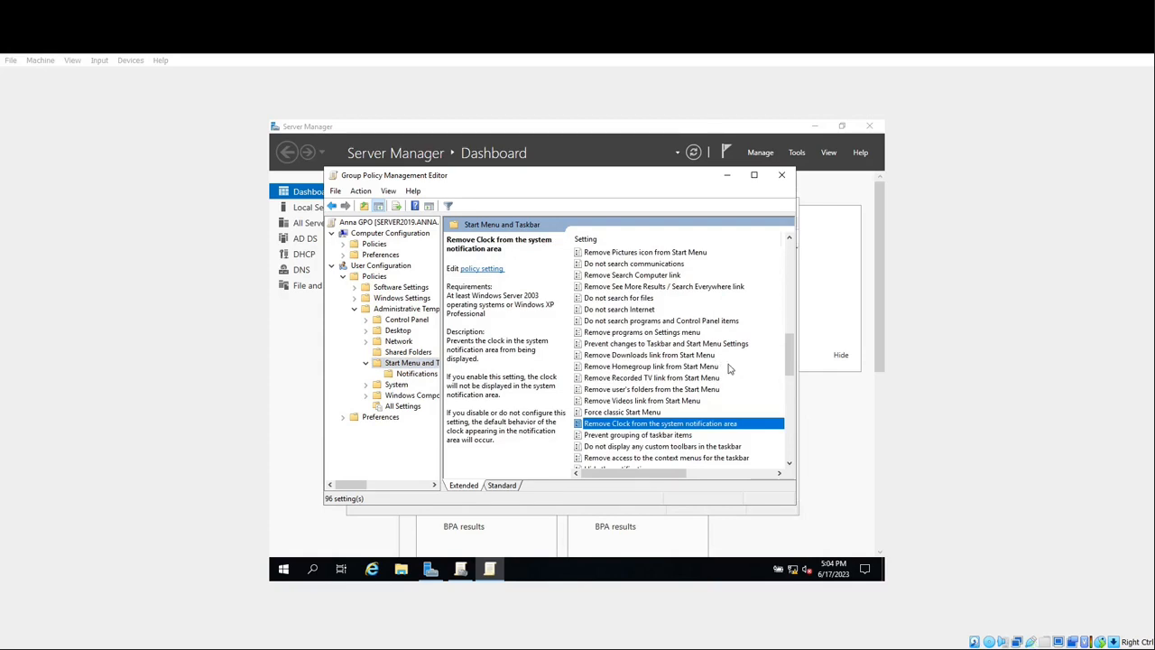
- Set Remove Clock from the system notification area to Enabled, apply, and close
{"action": "left_click", "coordinate": [662, 425]}
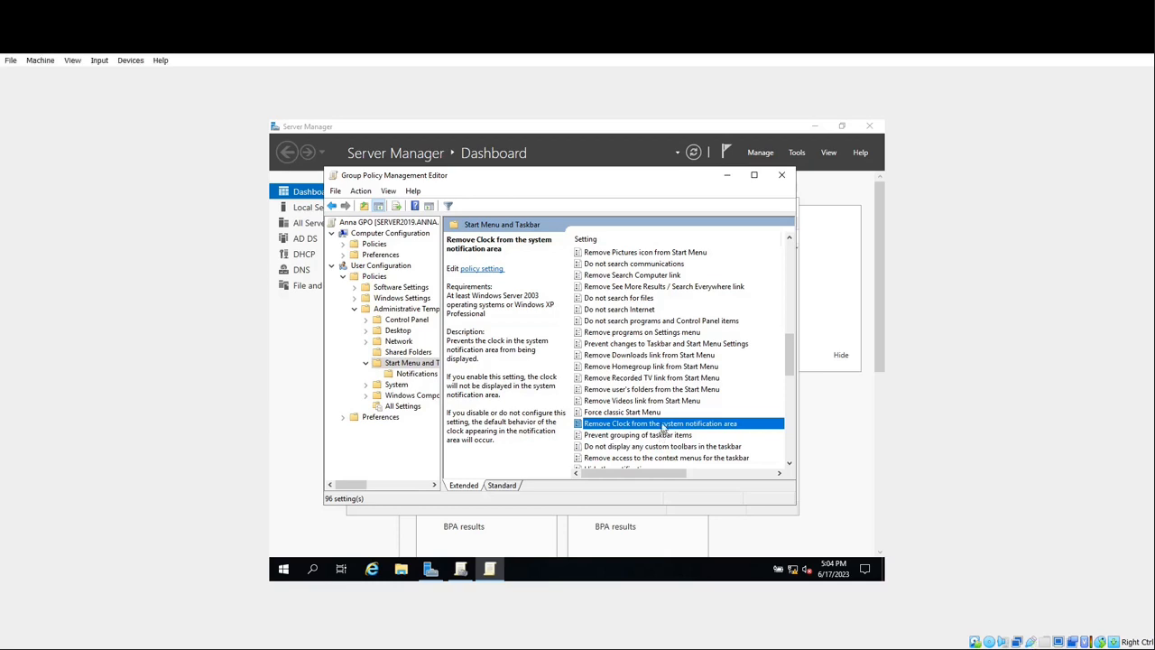
{"action": "double_click", "coordinate": [663, 425]}
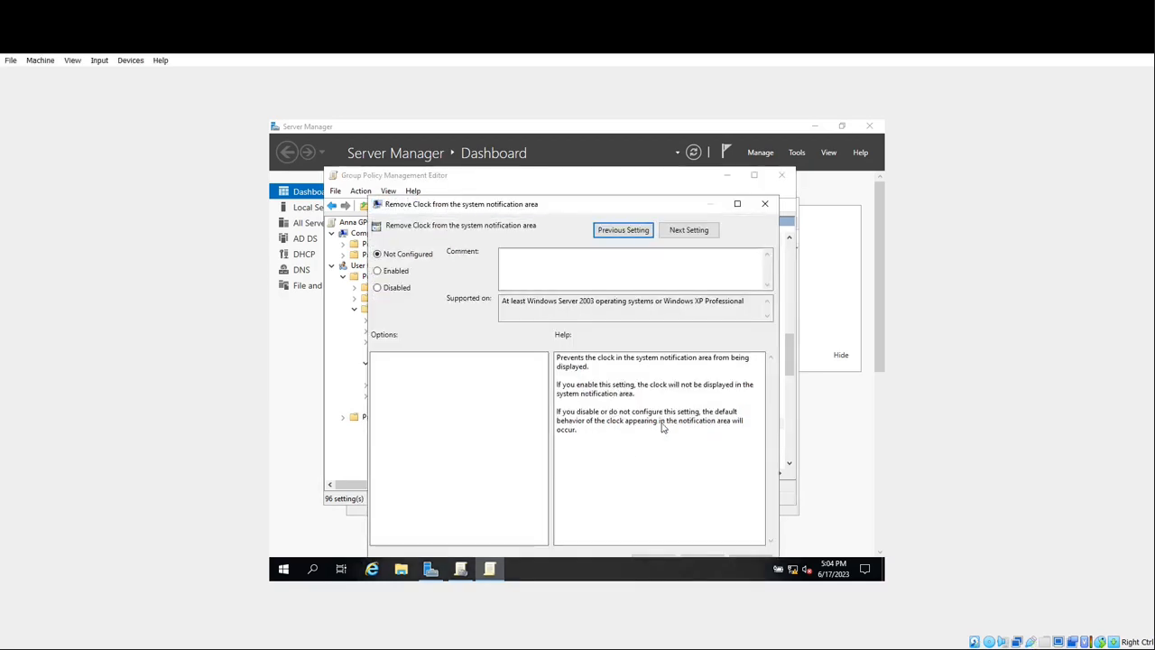
{"action": "left_click", "coordinate": [378, 272]}
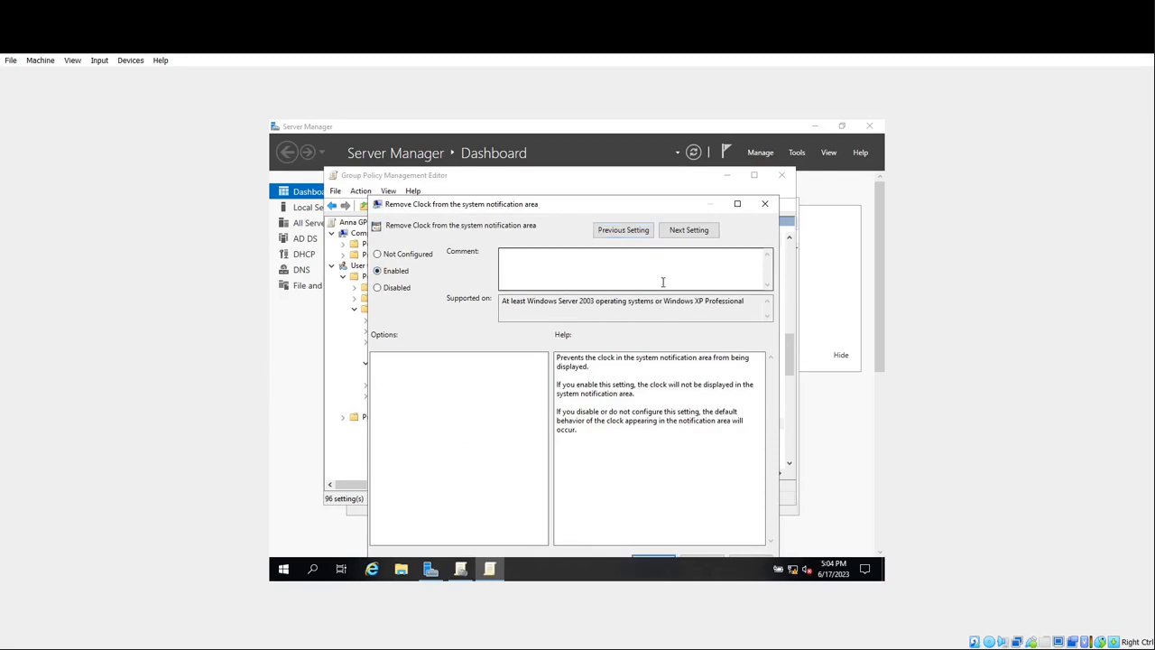
{"action": "left_click_drag", "start_coordinate": [600, 207], "coordinate": [607, 148]}
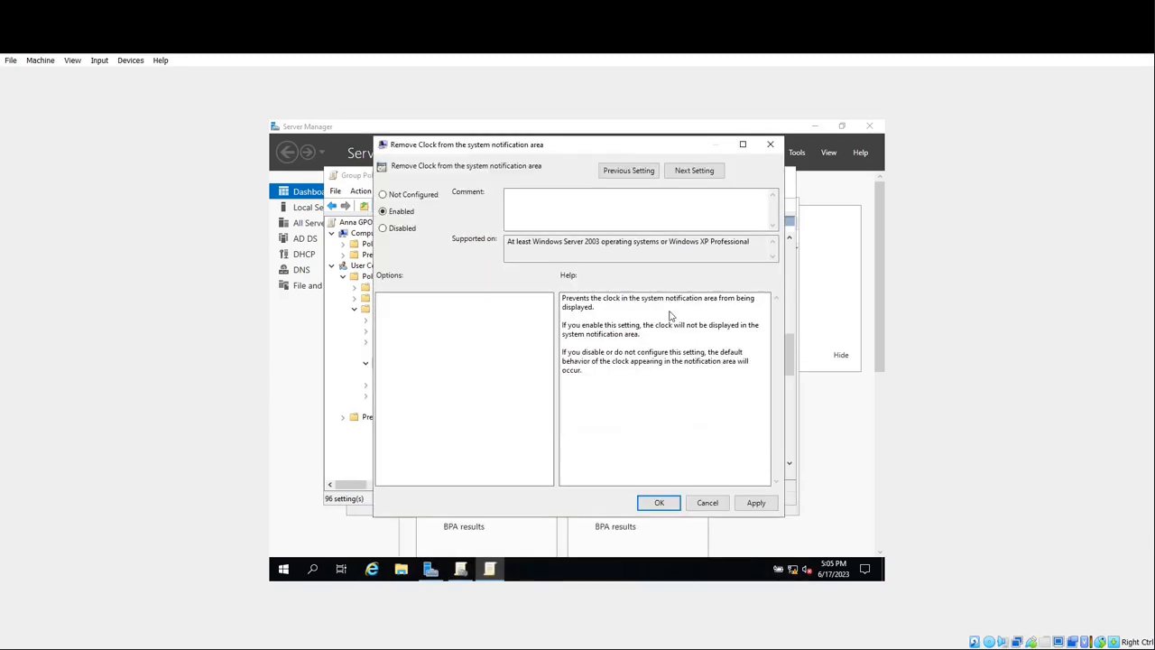
{"action": "left_click", "coordinate": [766, 505]}
{"action": "left_click", "coordinate": [659, 503]}
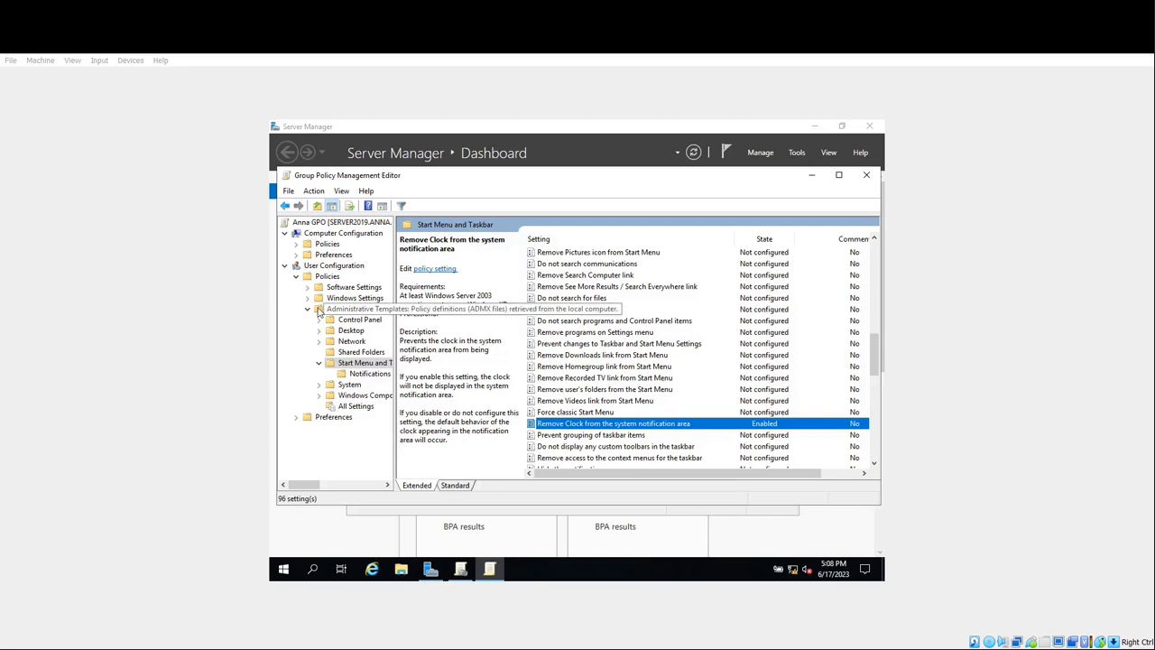
- Collapse Administrative Templates, Policies and the Anna GPO tree, then return to the management console
{"action": "left_click", "coordinate": [308, 309]}
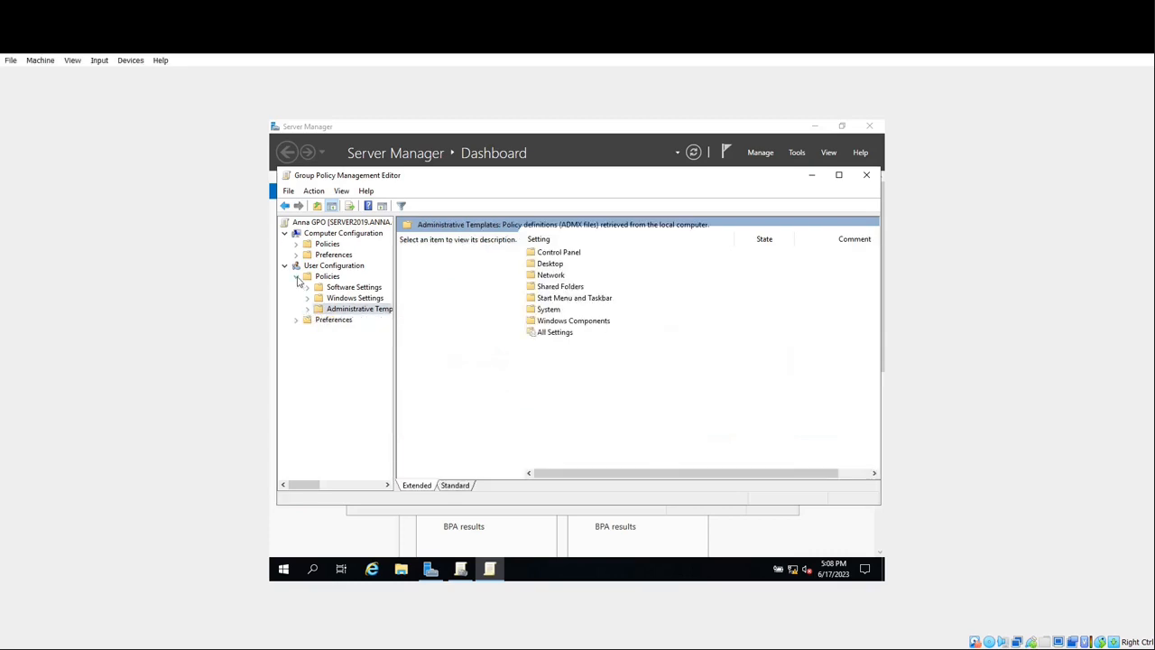
{"action": "left_click", "coordinate": [297, 277]}
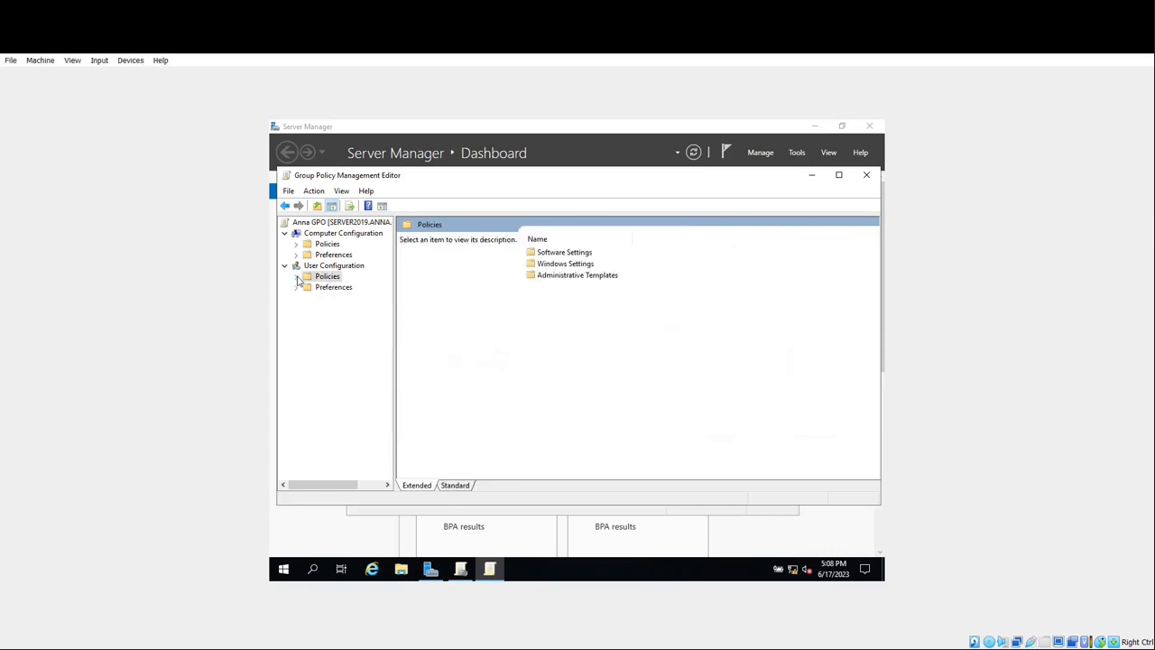
{"action": "double_click", "coordinate": [314, 224]}
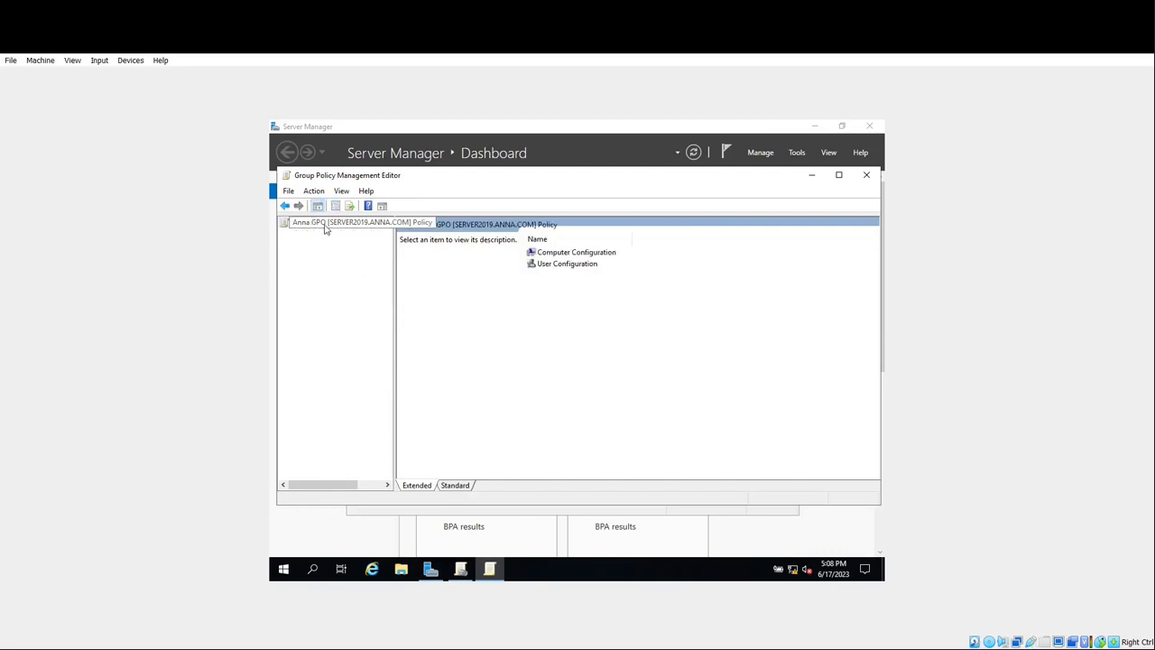
{"action": "double_click", "coordinate": [325, 225]}
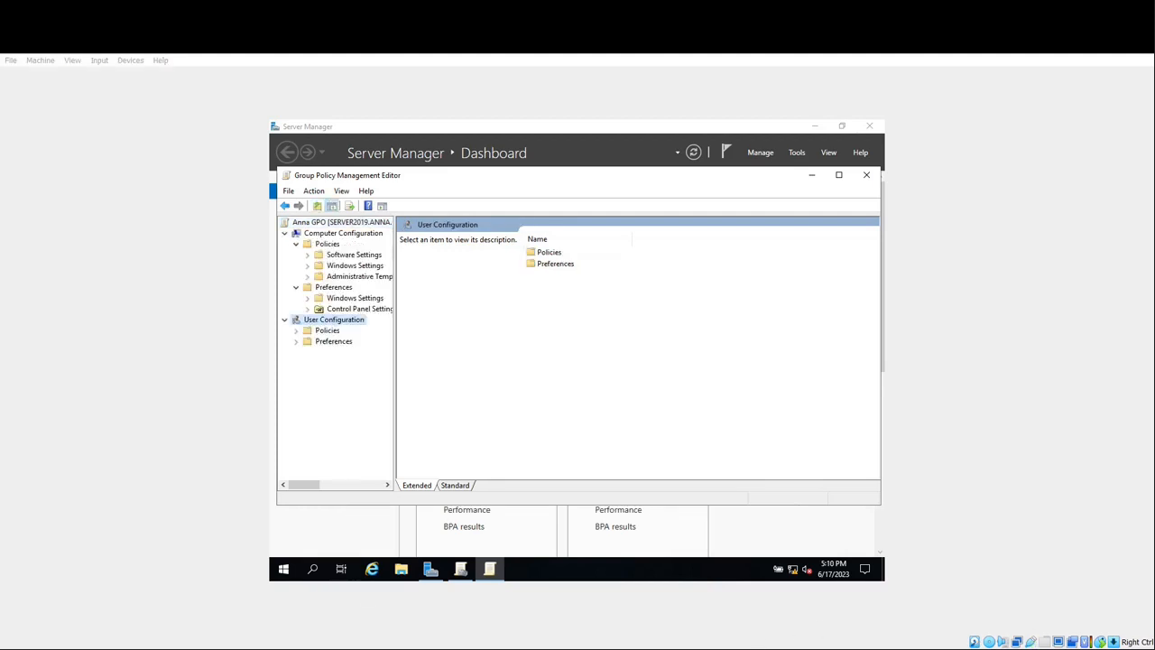
{"action": "left_click", "coordinate": [462, 570]}
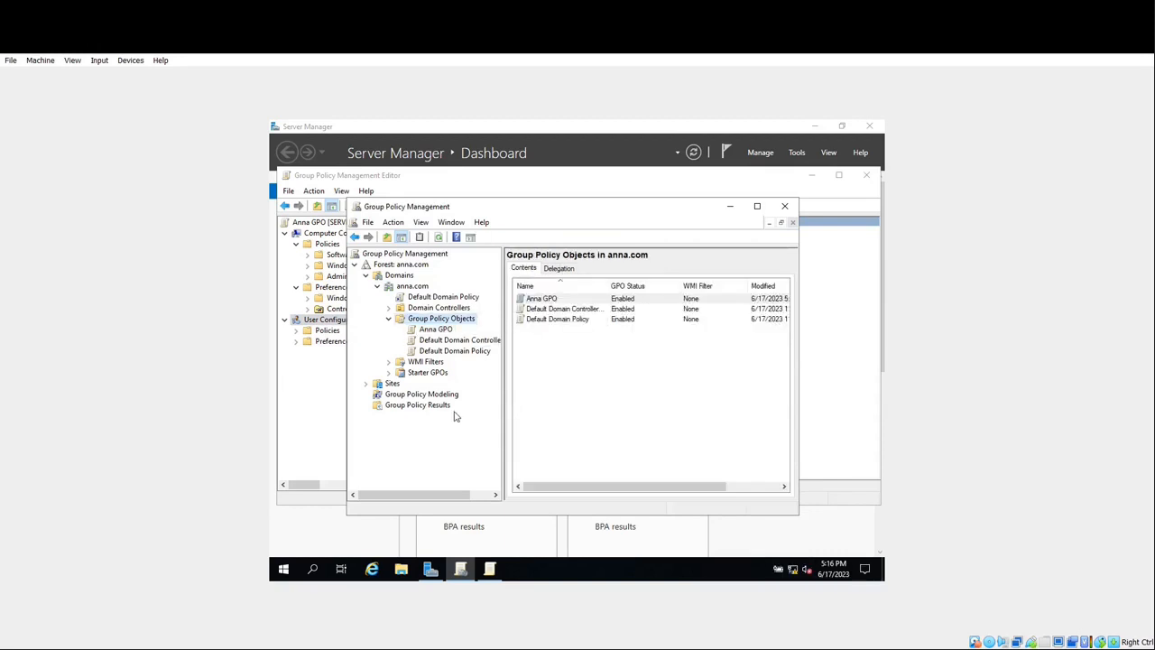
- Show Anna GPO's Settings report, adding about:security_mmc.exe to Trusted sites
{"action": "left_click", "coordinate": [433, 329]}
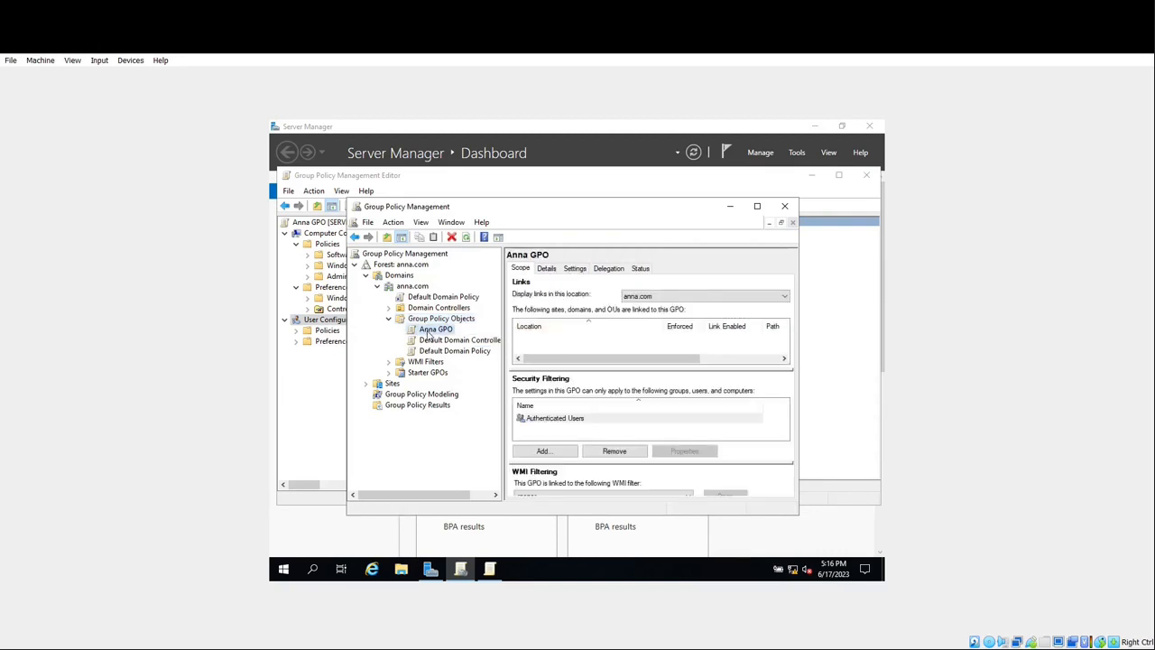
{"action": "left_click", "coordinate": [576, 271]}
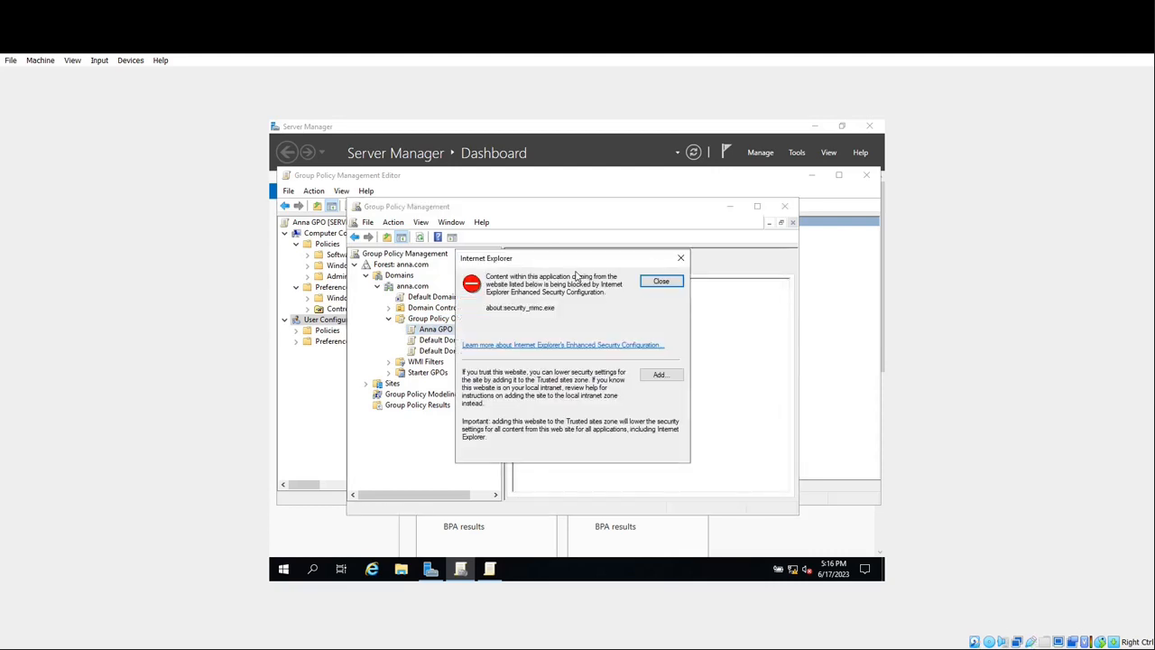
{"action": "left_click", "coordinate": [653, 377]}
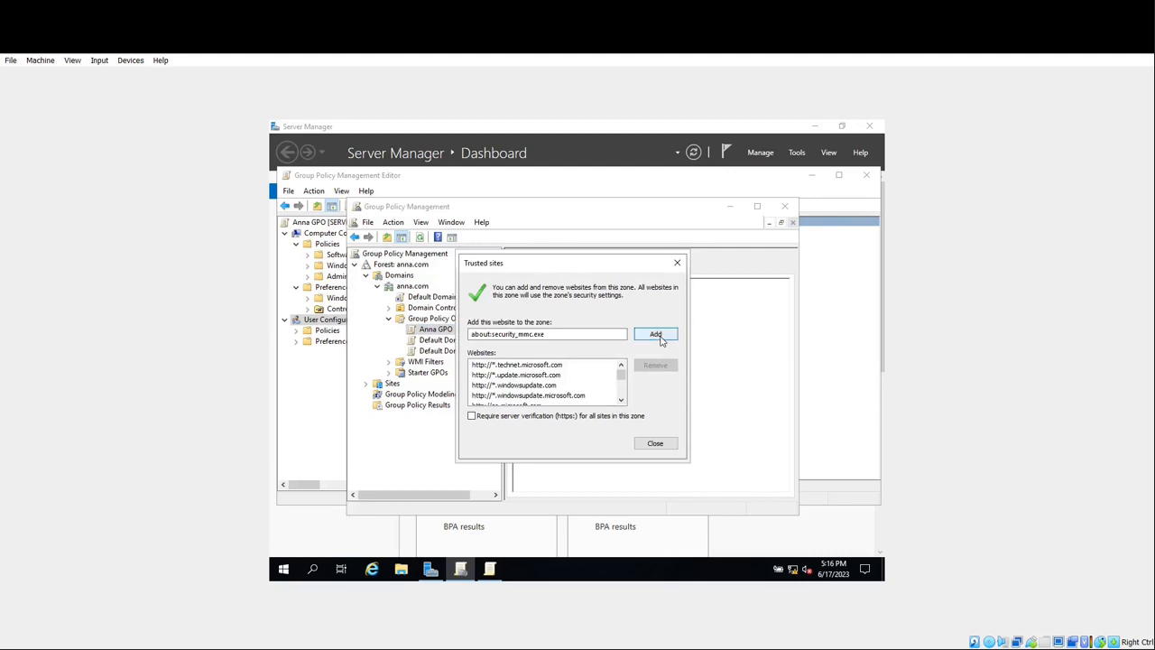
{"action": "left_click", "coordinate": [656, 336]}
{"action": "left_click", "coordinate": [654, 443]}
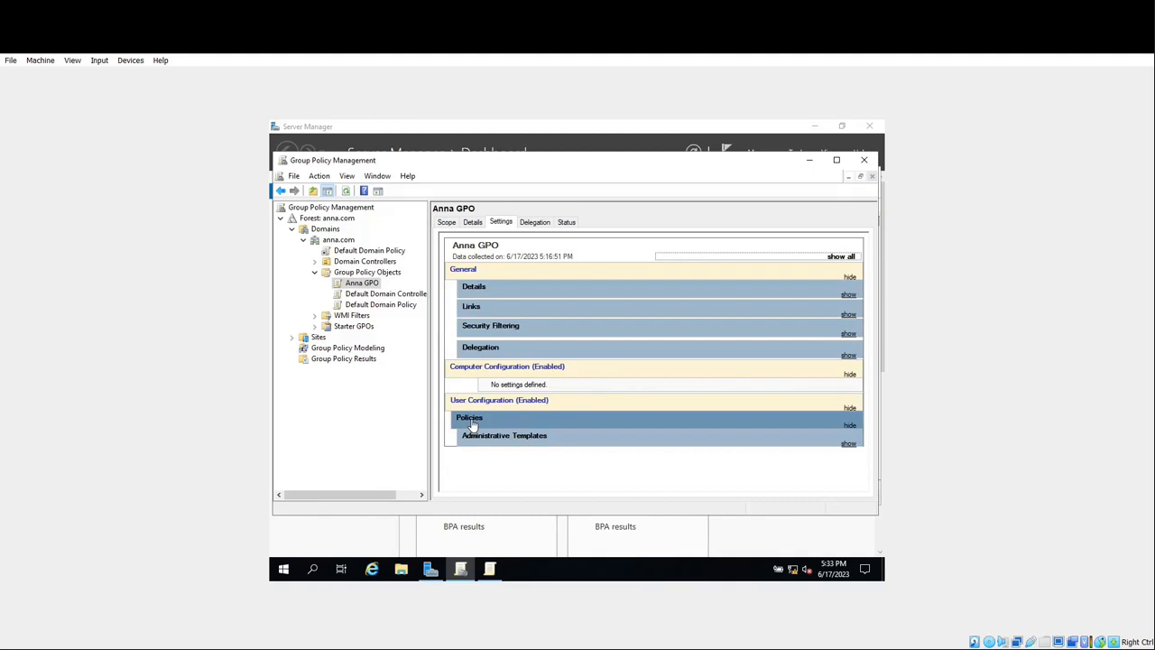
- Expand the report's Policies > Administrative Templates > Start Menu and Taskbar sections
{"action": "left_click", "coordinate": [470, 420]}
{"action": "left_click", "coordinate": [470, 420]}
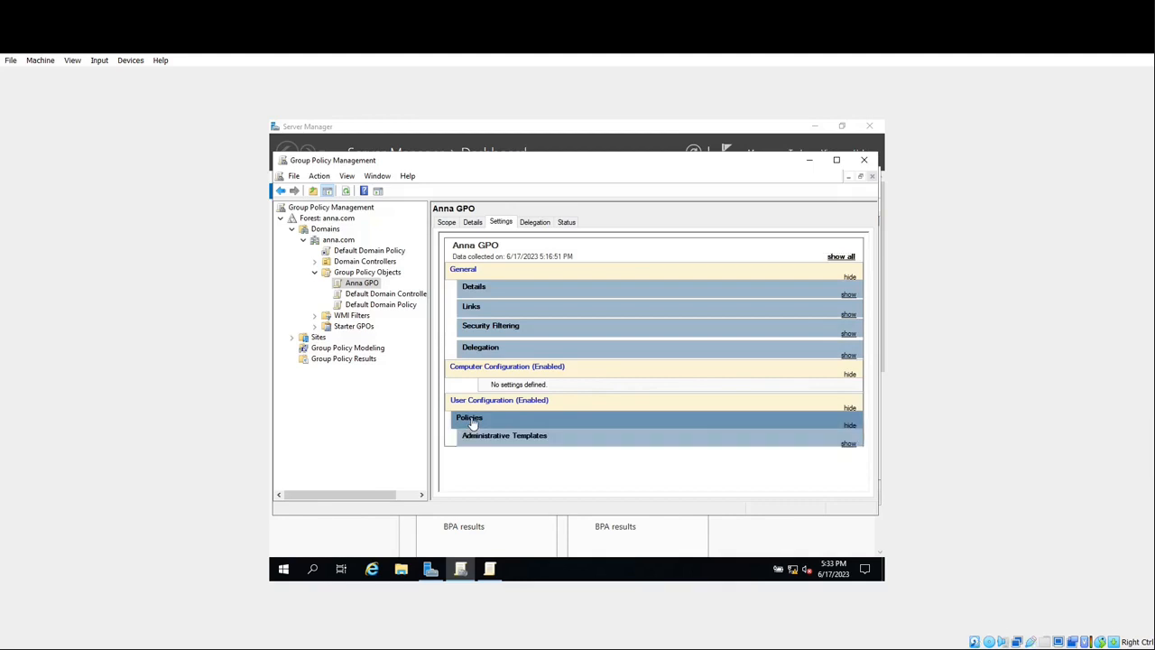
{"action": "left_click", "coordinate": [476, 437]}
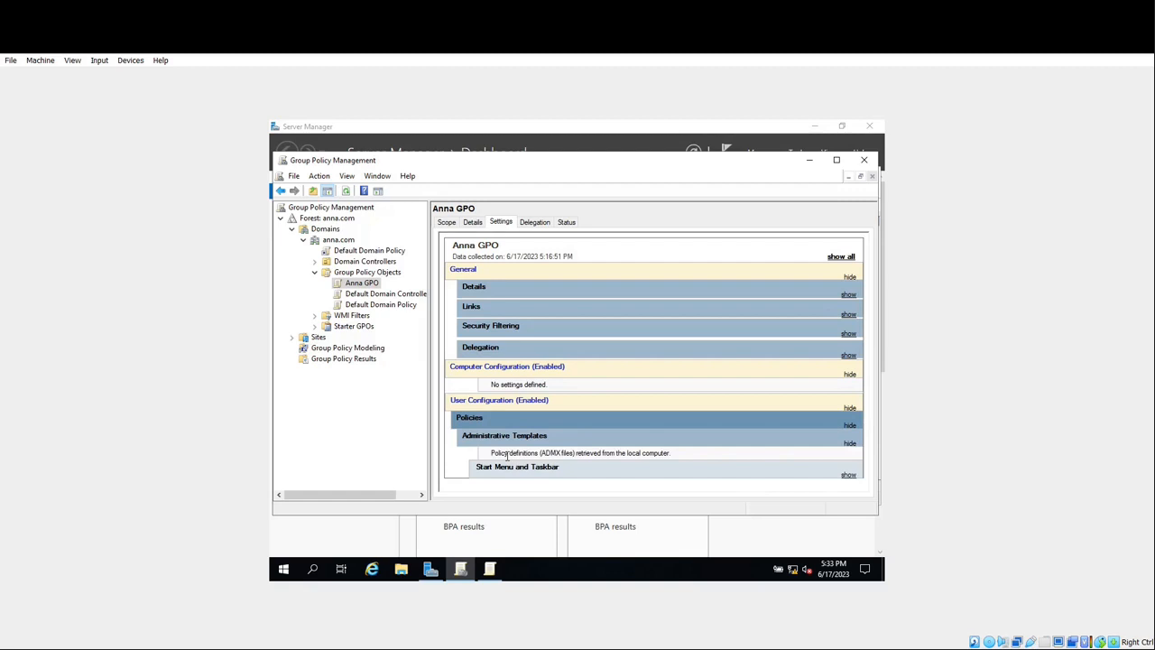
{"action": "left_click", "coordinate": [508, 473]}
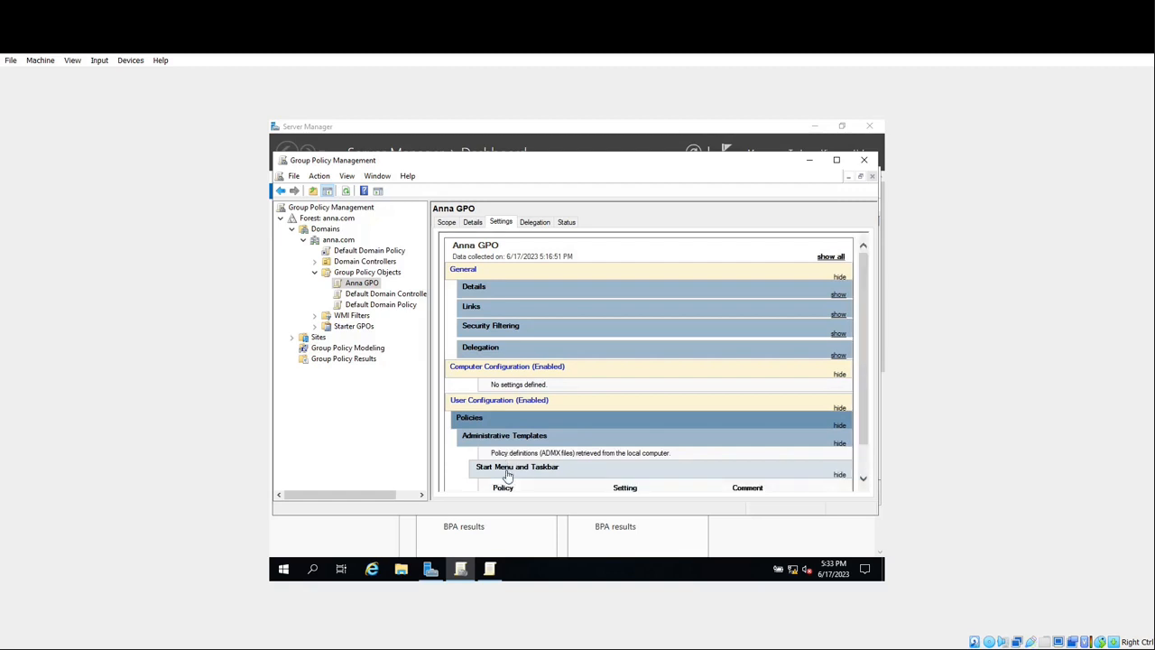
{"action": "left_click_drag", "start_coordinate": [867, 346], "coordinate": [857, 382]}
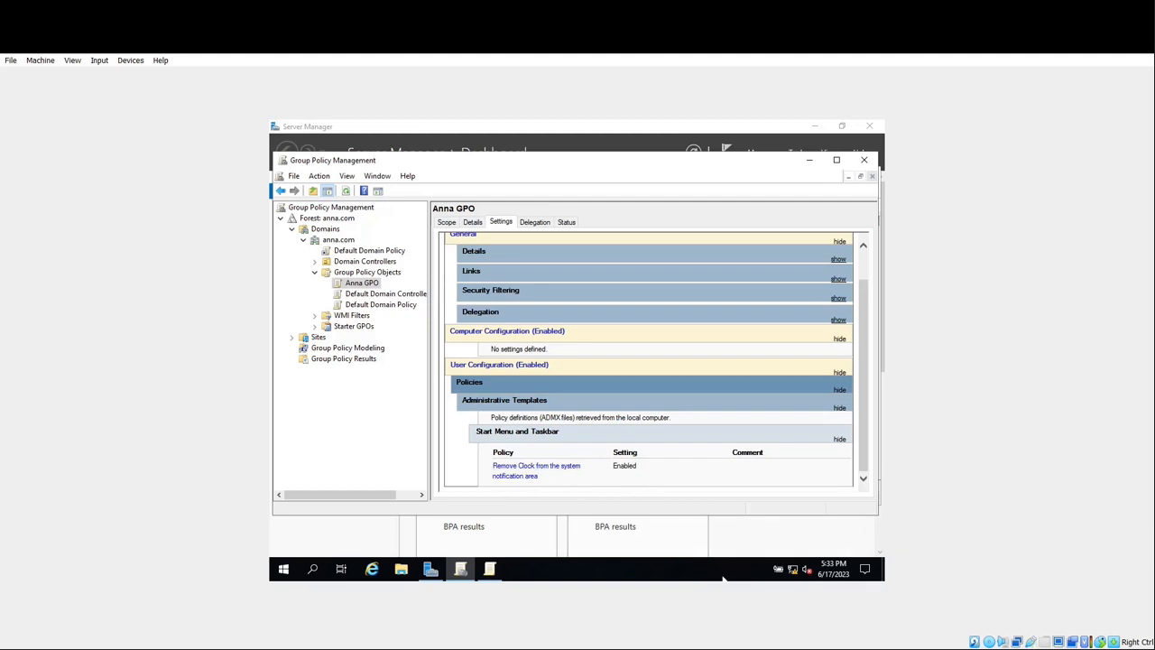
{"action": "key", "text": "alt"}
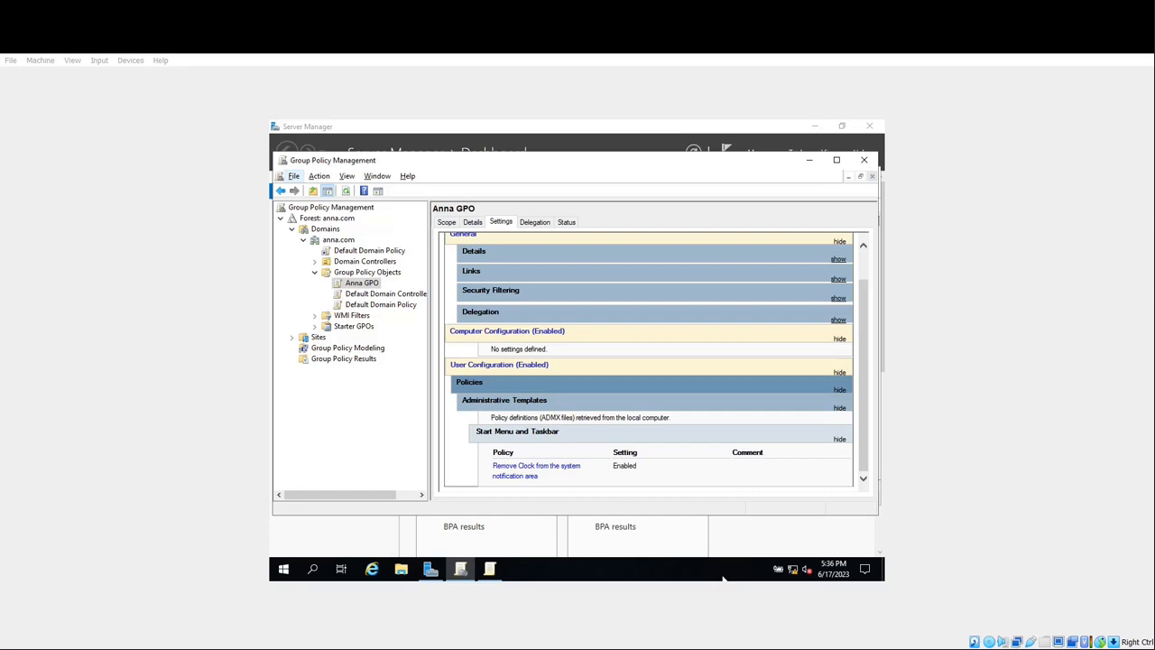
- Close Group Policy Management and start Active Directory Users and Computers from Server Manager's Tools
{"action": "left_click", "coordinate": [863, 162]}
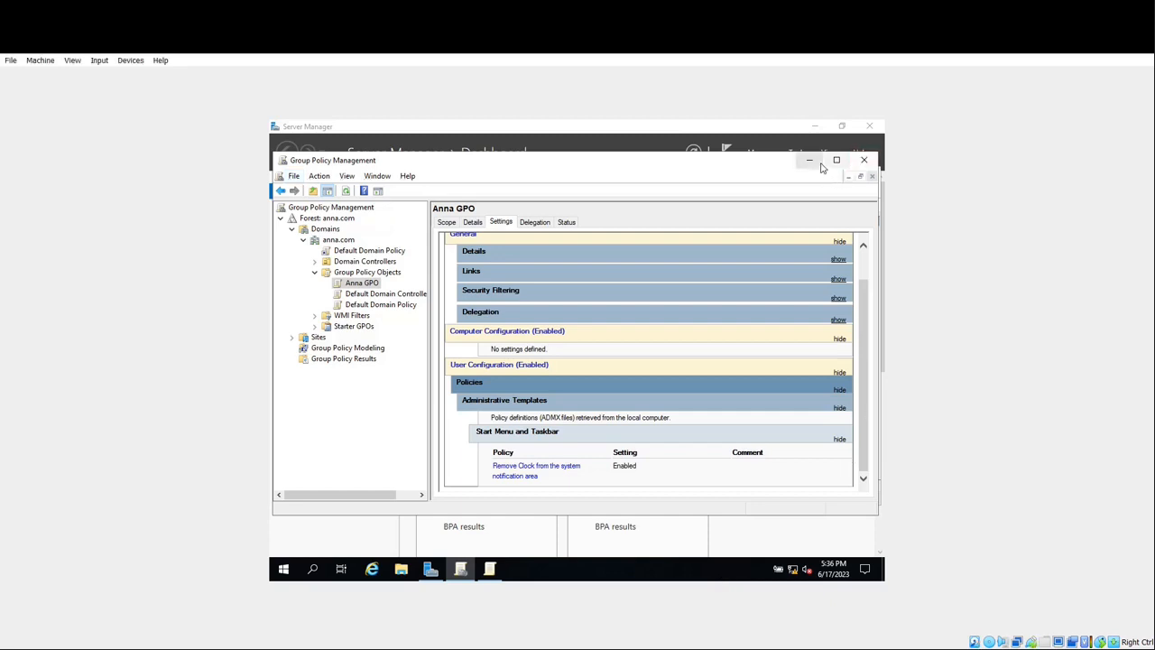
{"action": "left_click", "coordinate": [429, 568]}
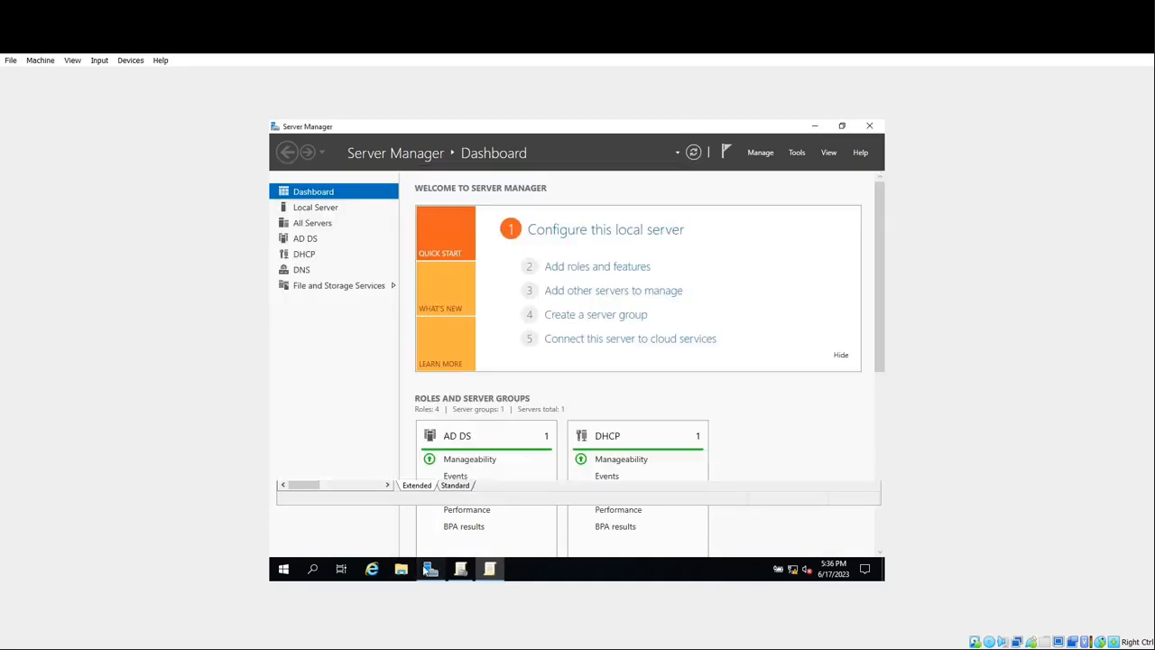
{"action": "left_click", "coordinate": [793, 155]}
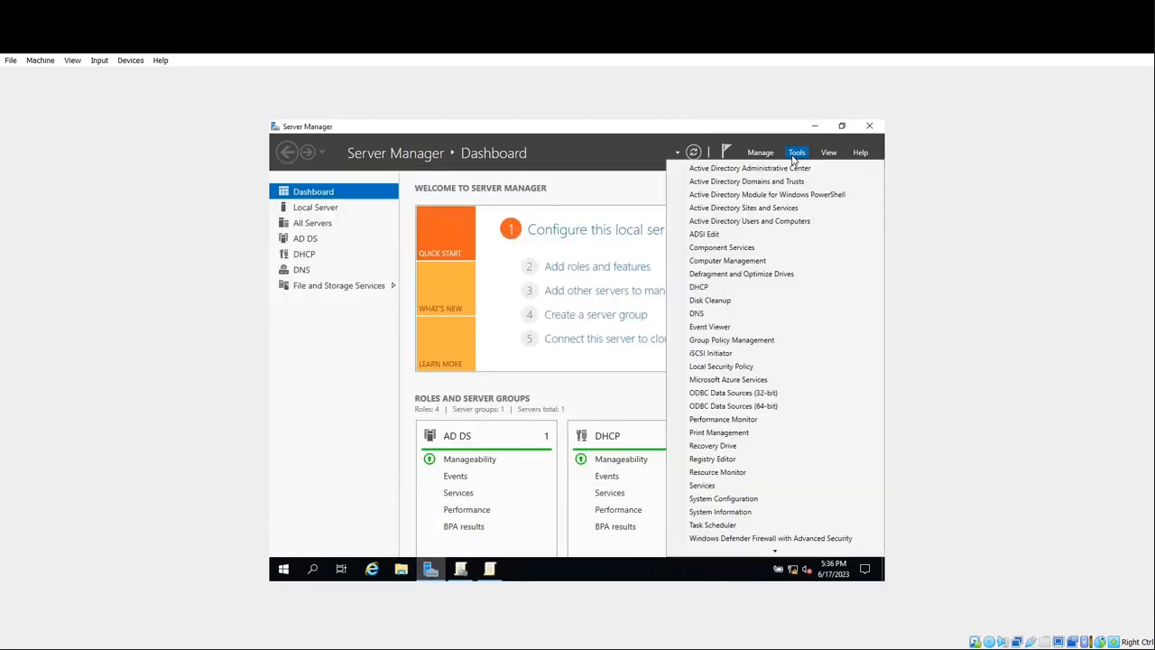
{"action": "left_click", "coordinate": [781, 227]}
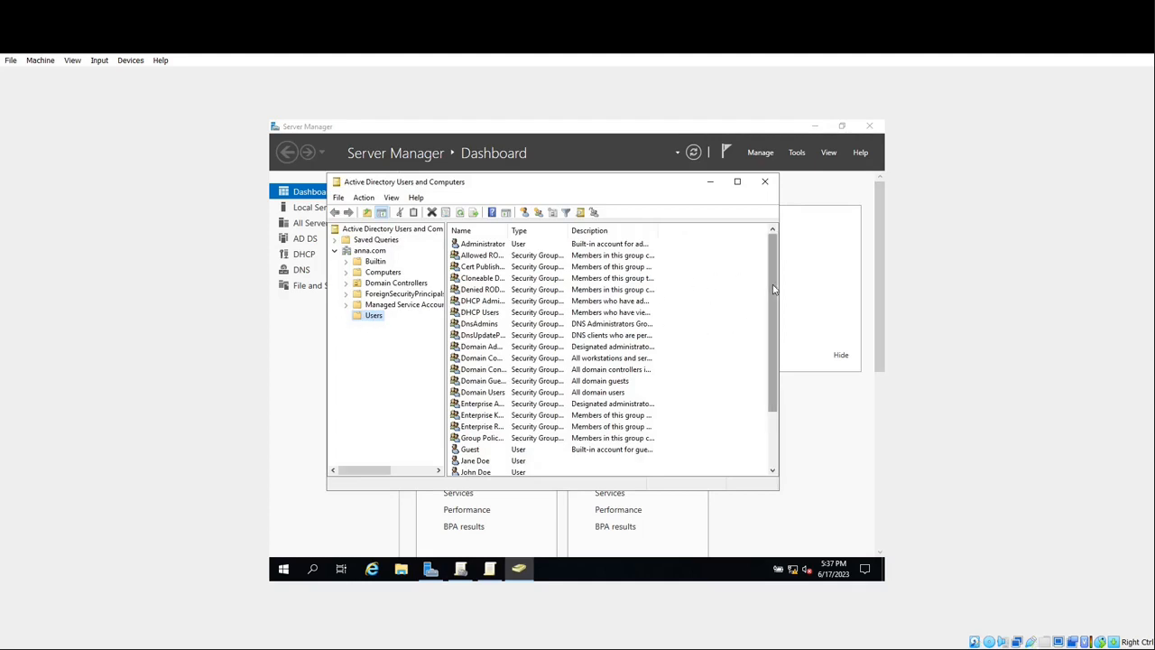
{"action": "scroll", "coordinate": [704, 342], "scroll_direction": "down", "scroll_amount": 1}
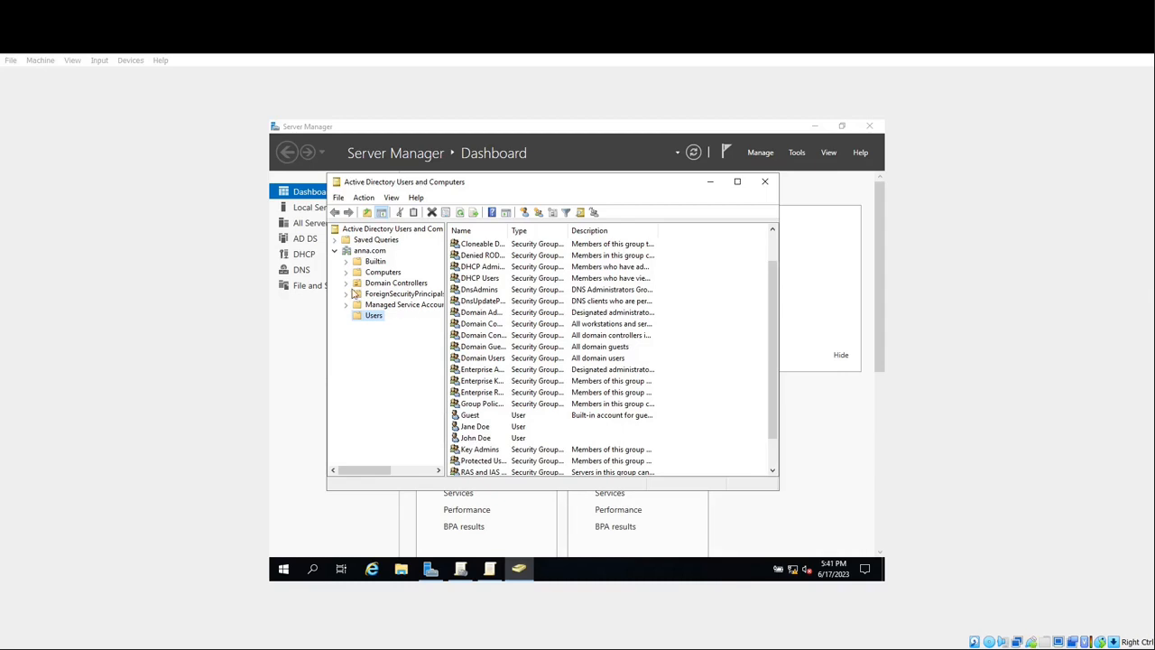
- Add an empty organizational unit named SampleGroup directly under the anna.com domain
{"action": "left_click", "coordinate": [375, 251]}
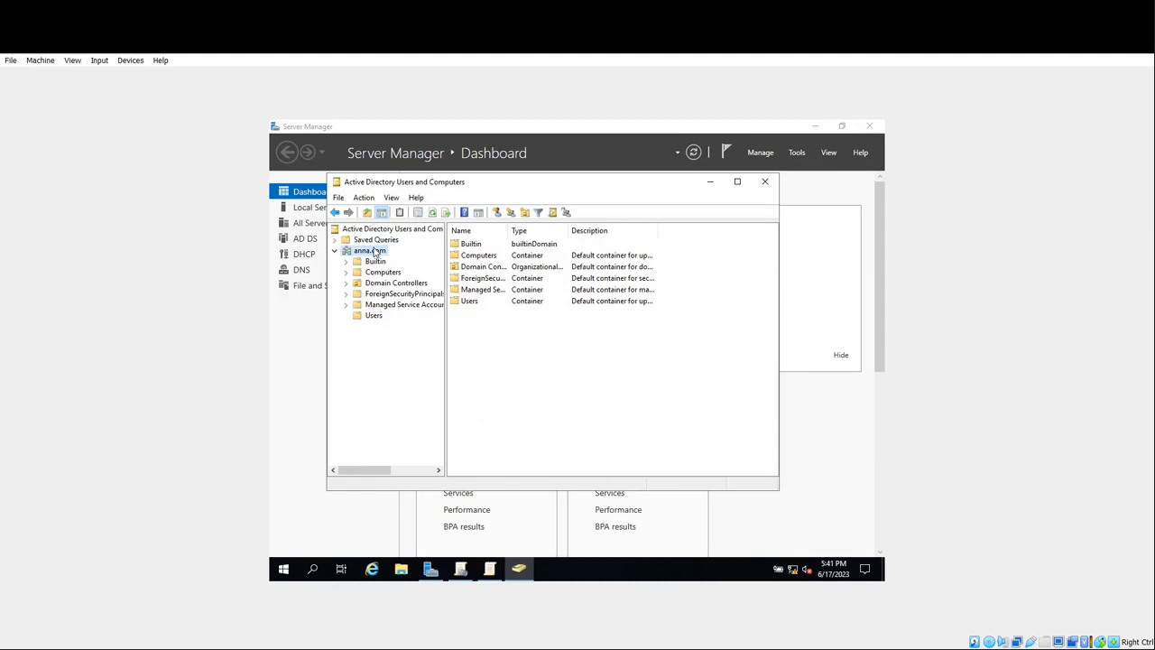
{"action": "right_click", "coordinate": [375, 252]}
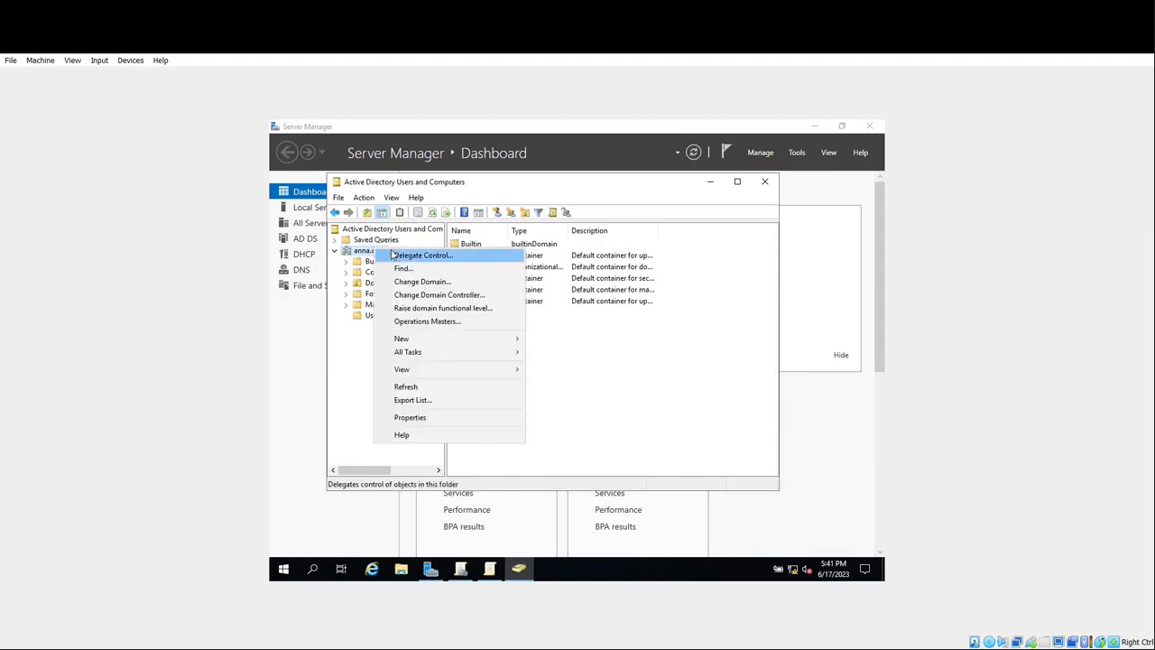
{"action": "key", "text": "Escape"}
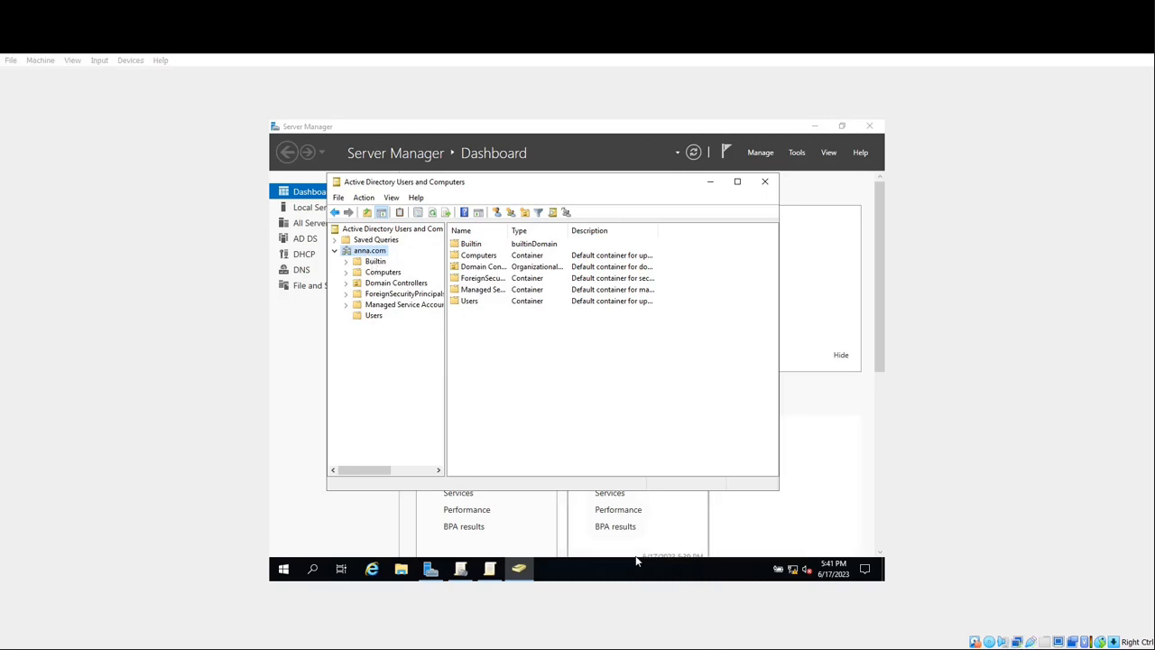
{"action": "key", "text": "shift+F10"}
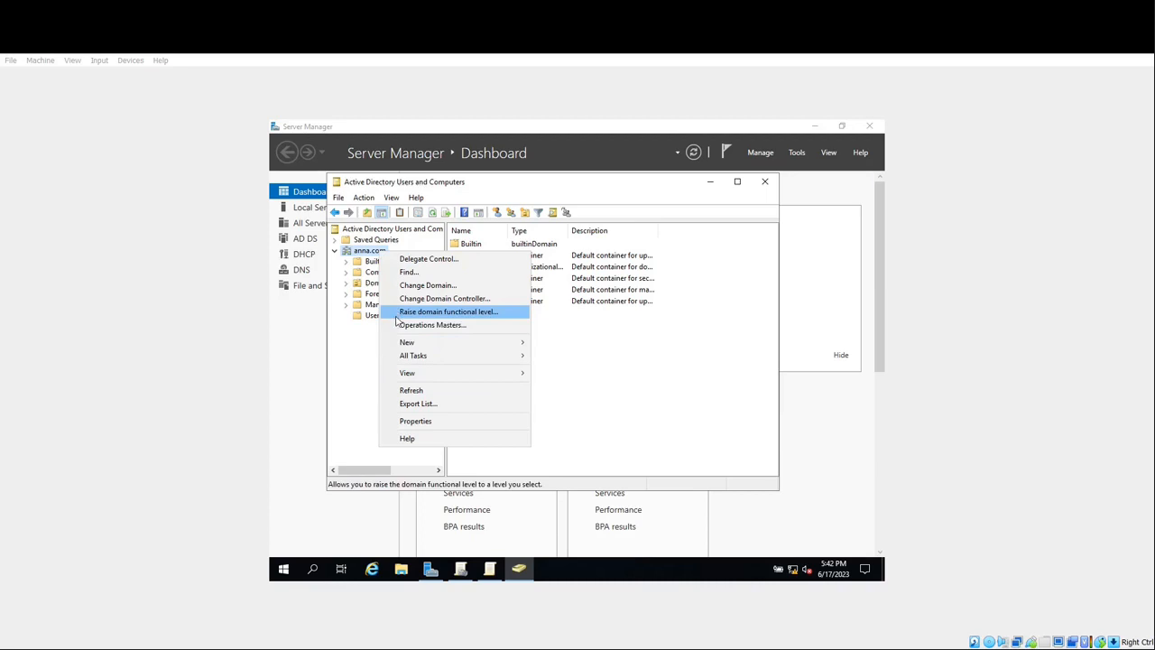
{"action": "mouse_move", "coordinate": [403, 344]}
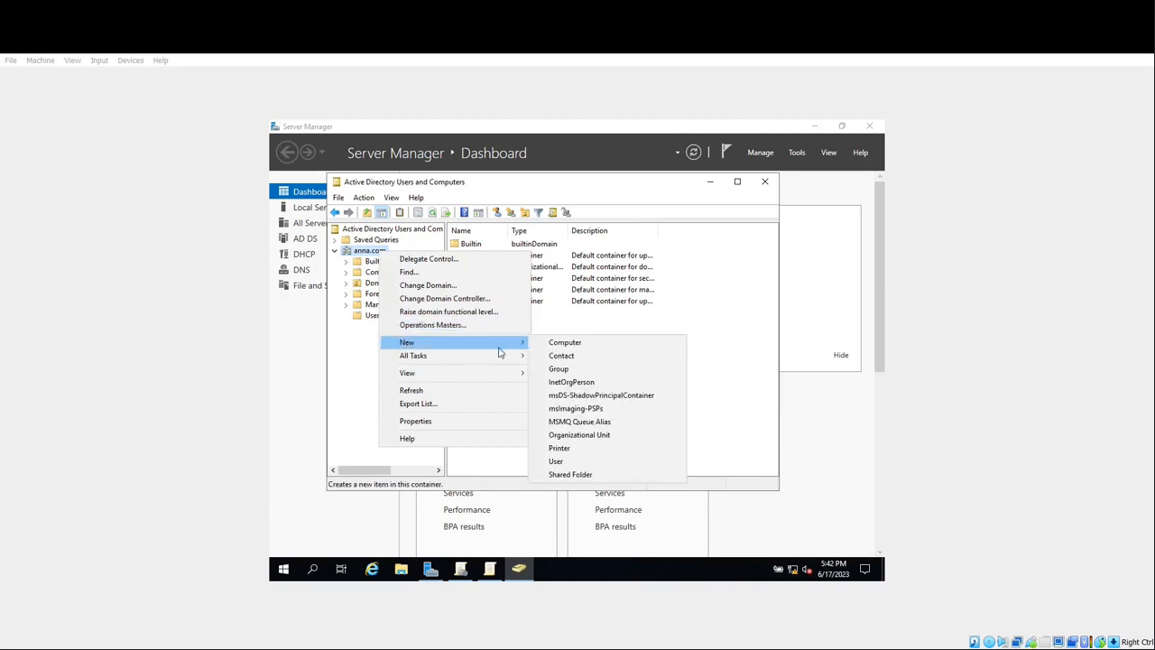
{"action": "left_click", "coordinate": [574, 436]}
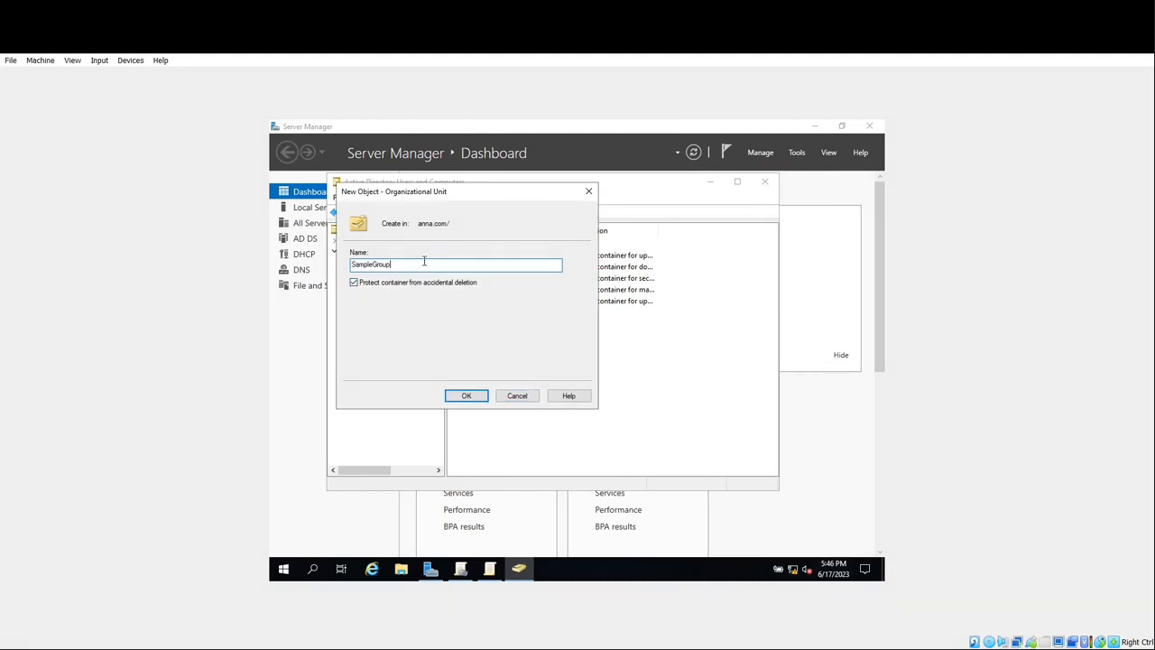
{"action": "left_click", "coordinate": [455, 395]}
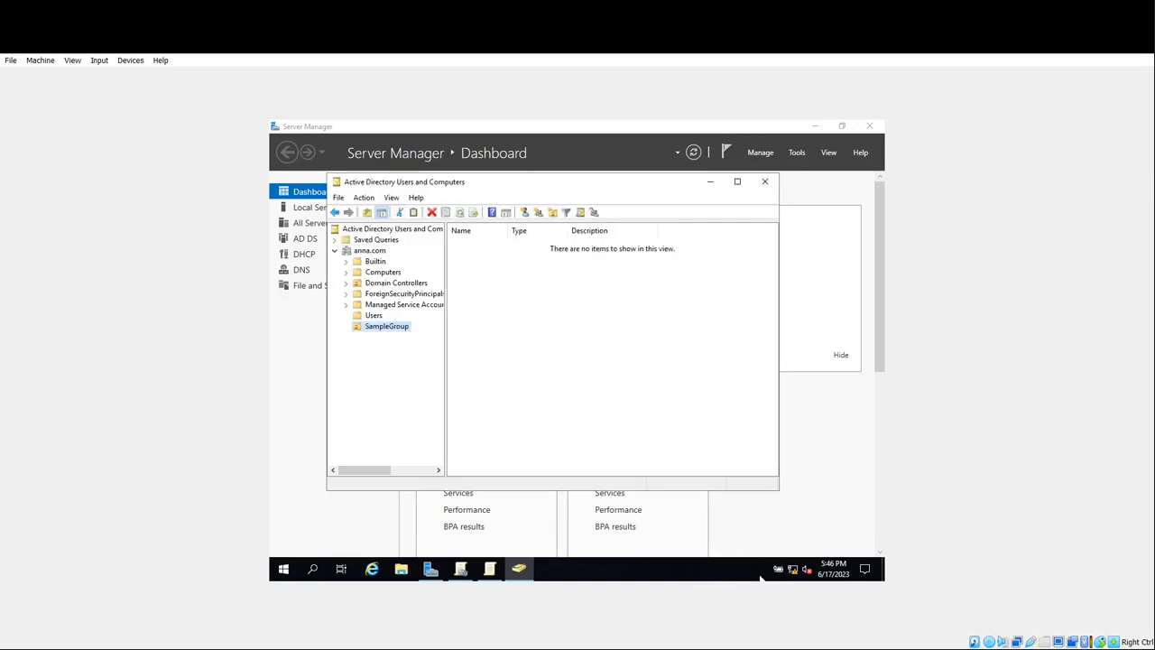
{"action": "key", "text": "alt+Tab"}
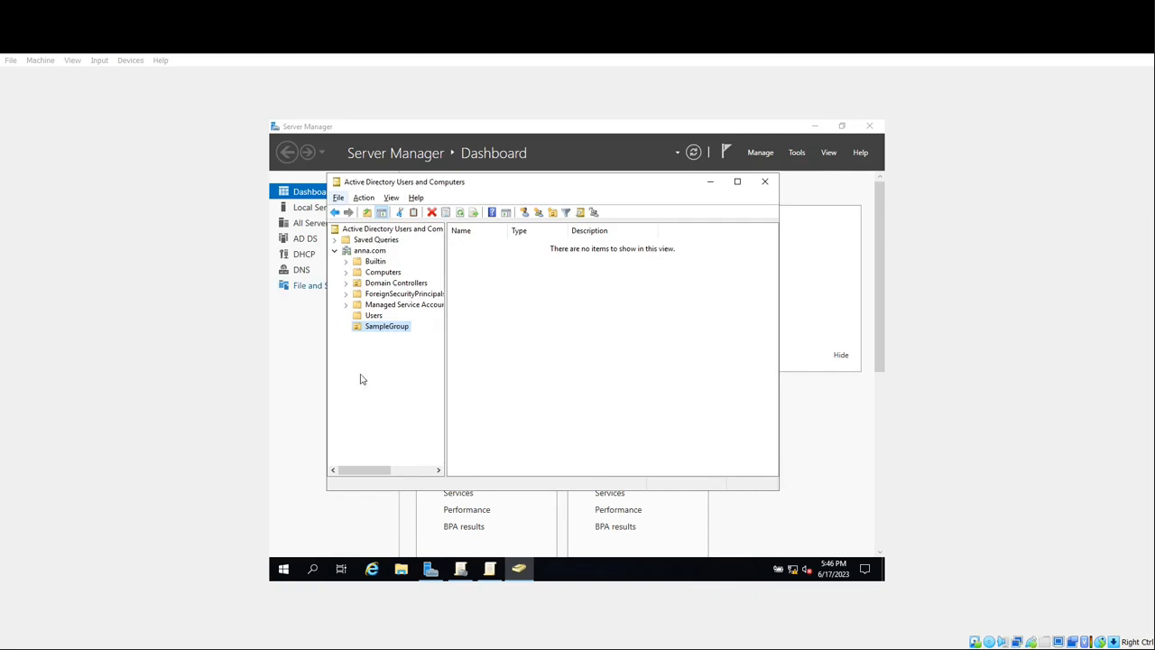
- Start a new user in SampleGroup, entering the user's first name, last name and logon name
{"action": "left_click", "coordinate": [377, 325]}
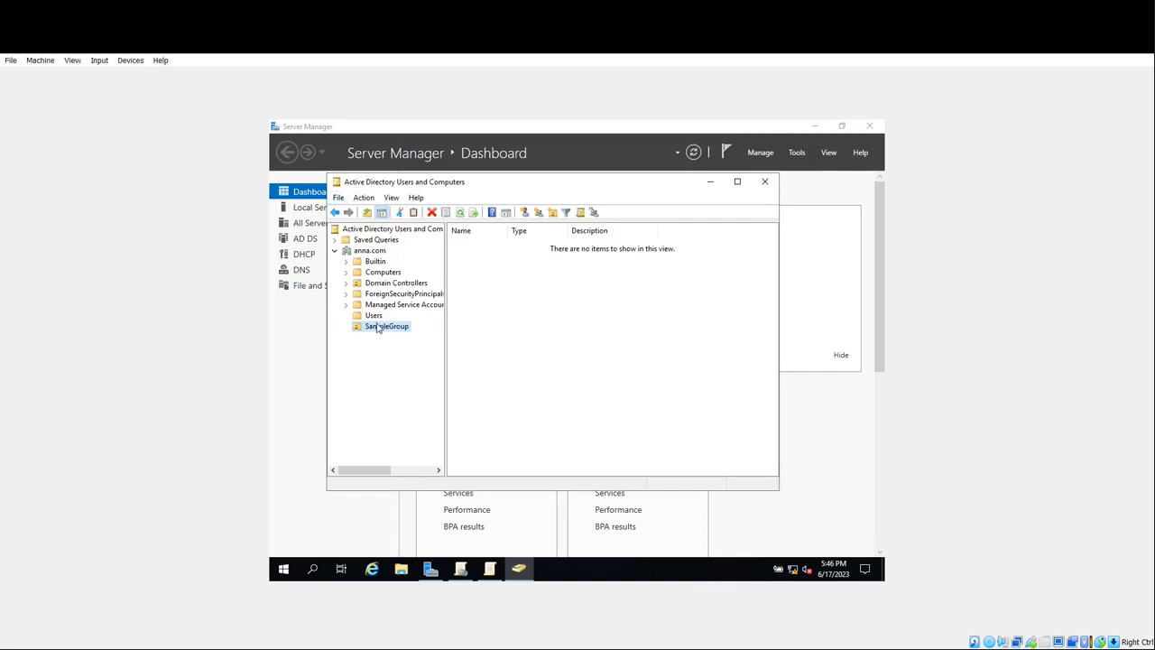
{"action": "right_click", "coordinate": [377, 328]}
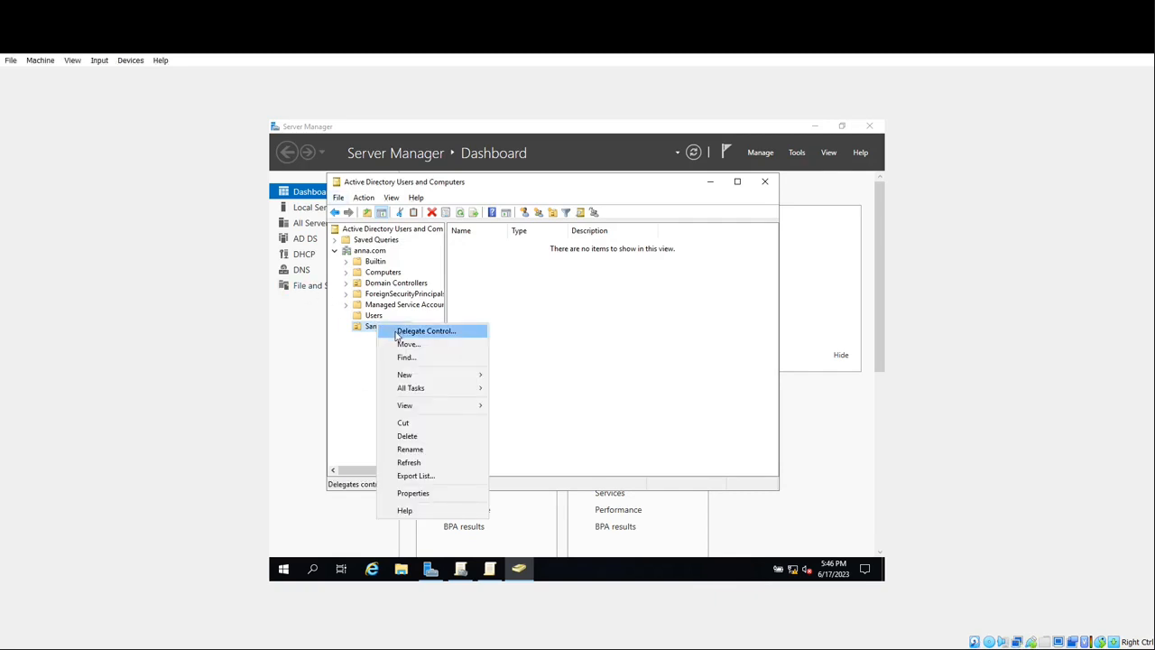
{"action": "mouse_move", "coordinate": [428, 378]}
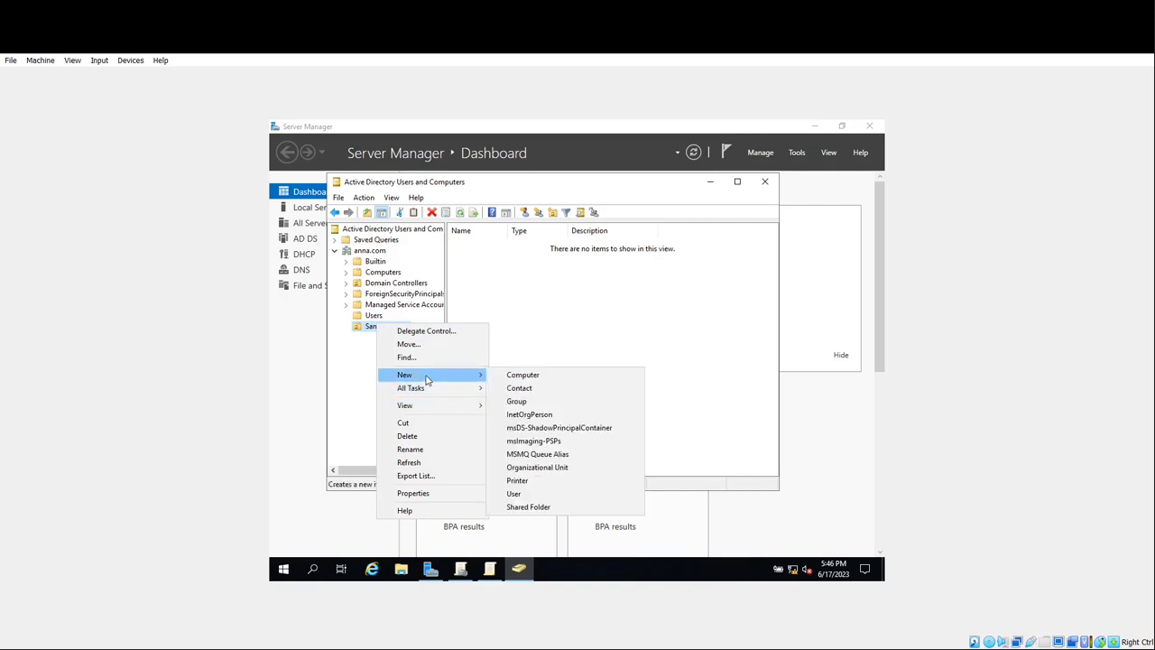
{"action": "left_click", "coordinate": [532, 494]}
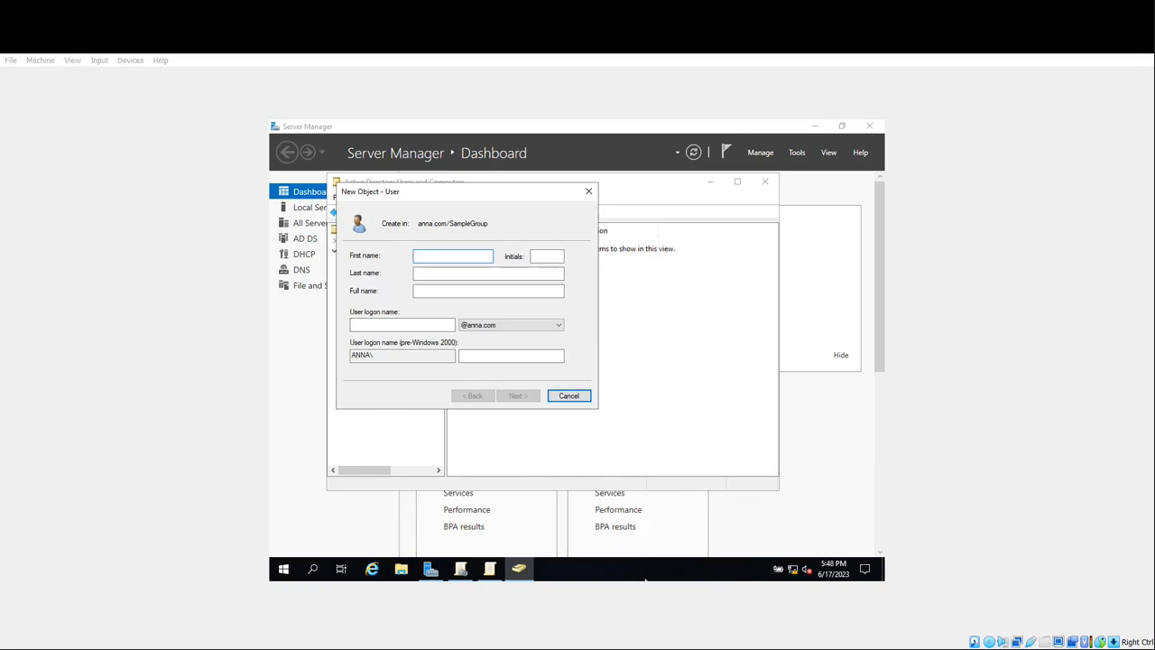
{"action": "left_click", "coordinate": [430, 253]}
{"action": "left_click", "coordinate": [445, 271]}
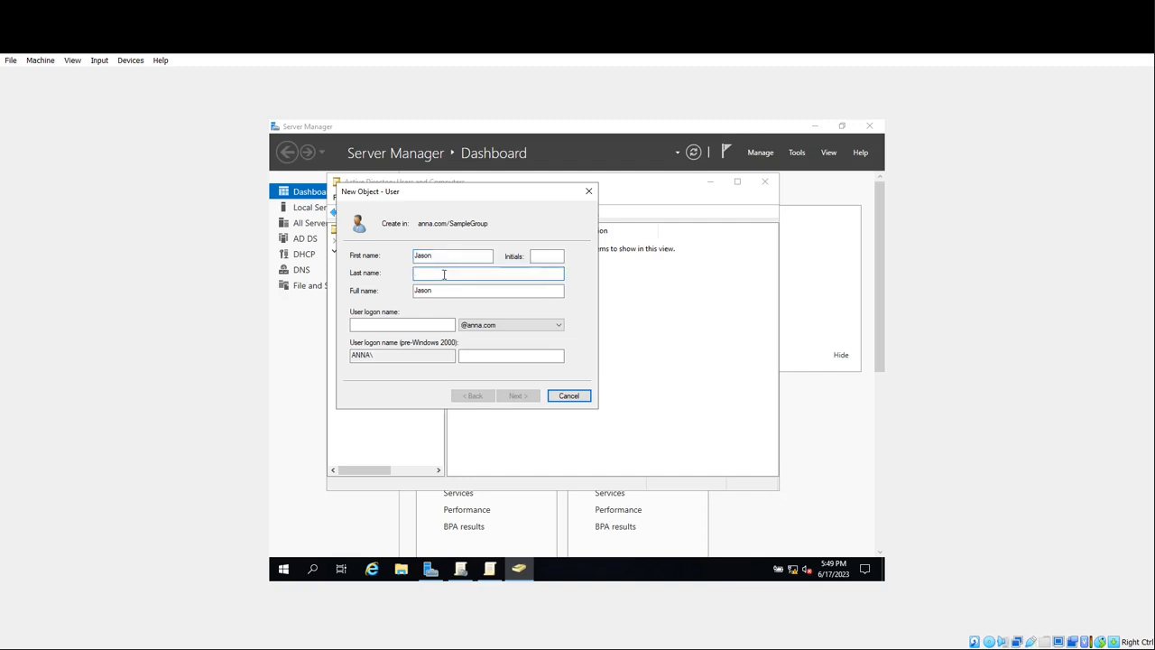
{"action": "left_click", "coordinate": [407, 323]}
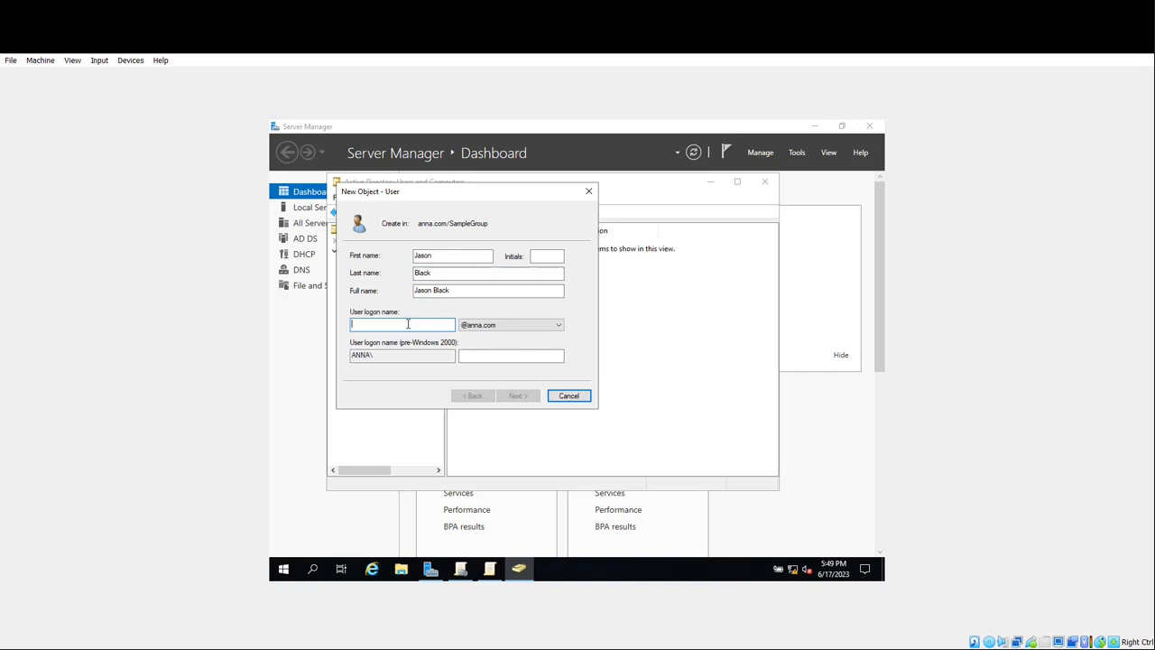
{"action": "type", "text": "jason"}
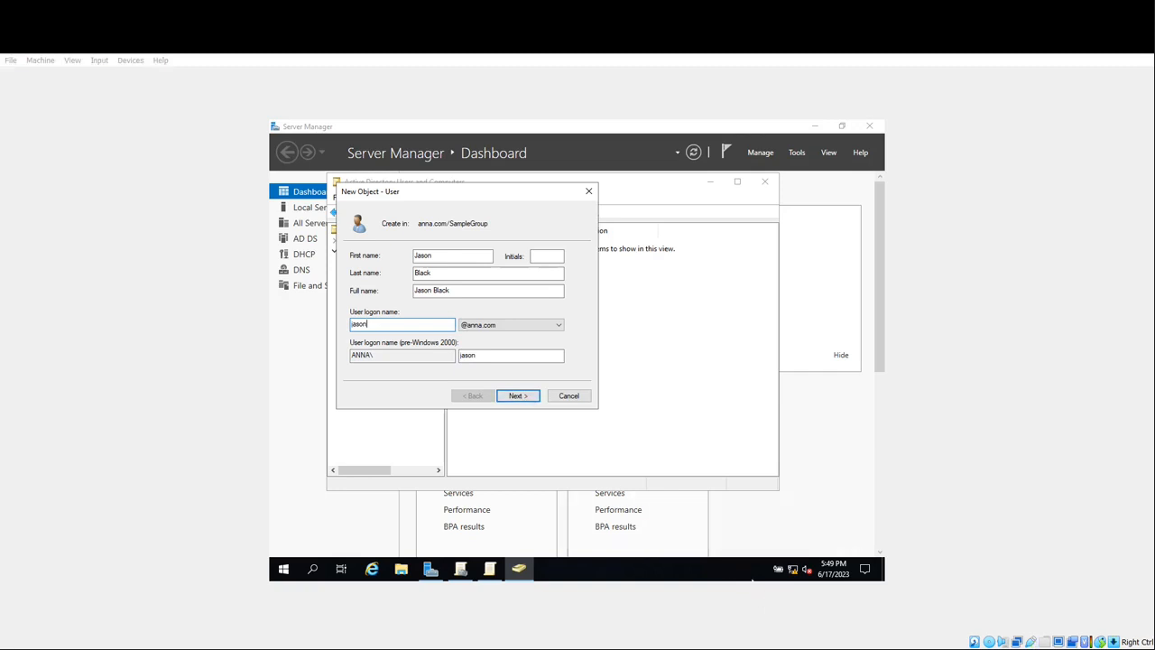
- Set and confirm the new user's password, then finish creating the account
{"action": "left_click", "coordinate": [516, 396]}
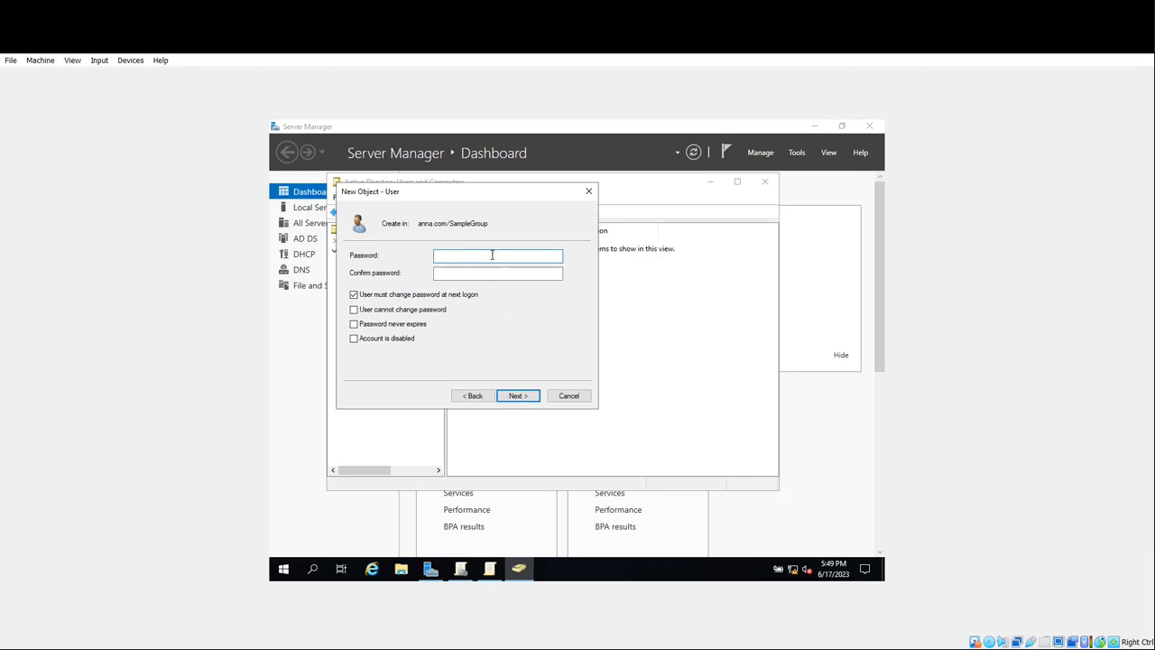
{"action": "type", "text": "•••••••••"}
{"action": "left_click", "coordinate": [513, 274]}
{"action": "type", "text": "•"}
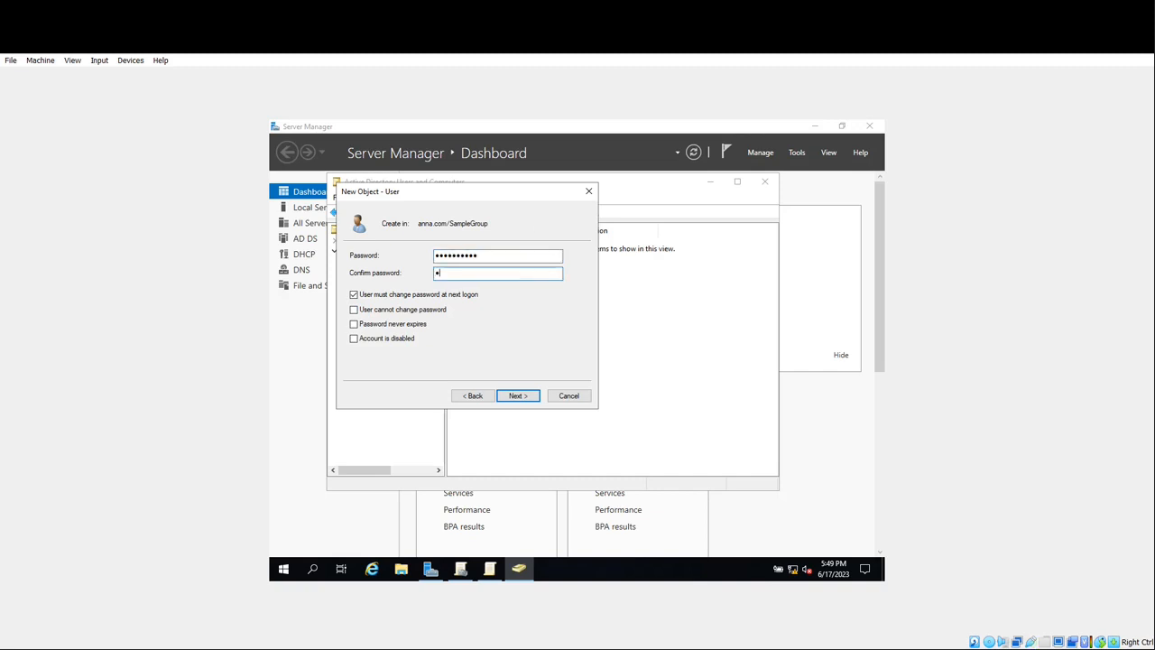
{"action": "type", "text": "•••••••••"}
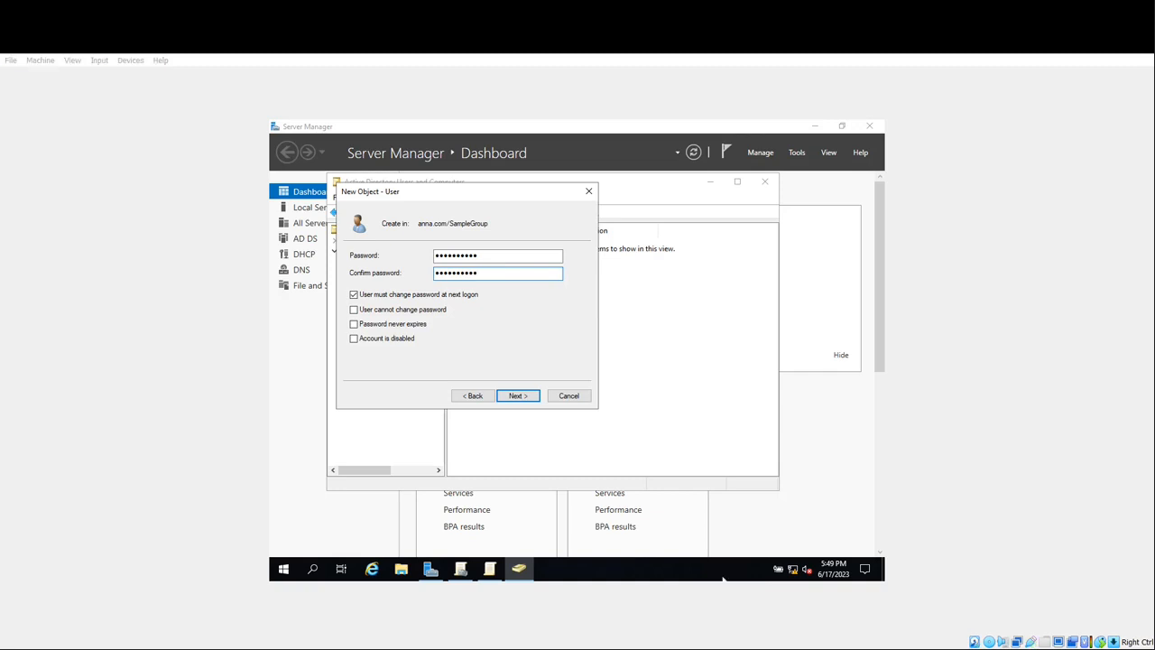
{"action": "left_click", "coordinate": [505, 398]}
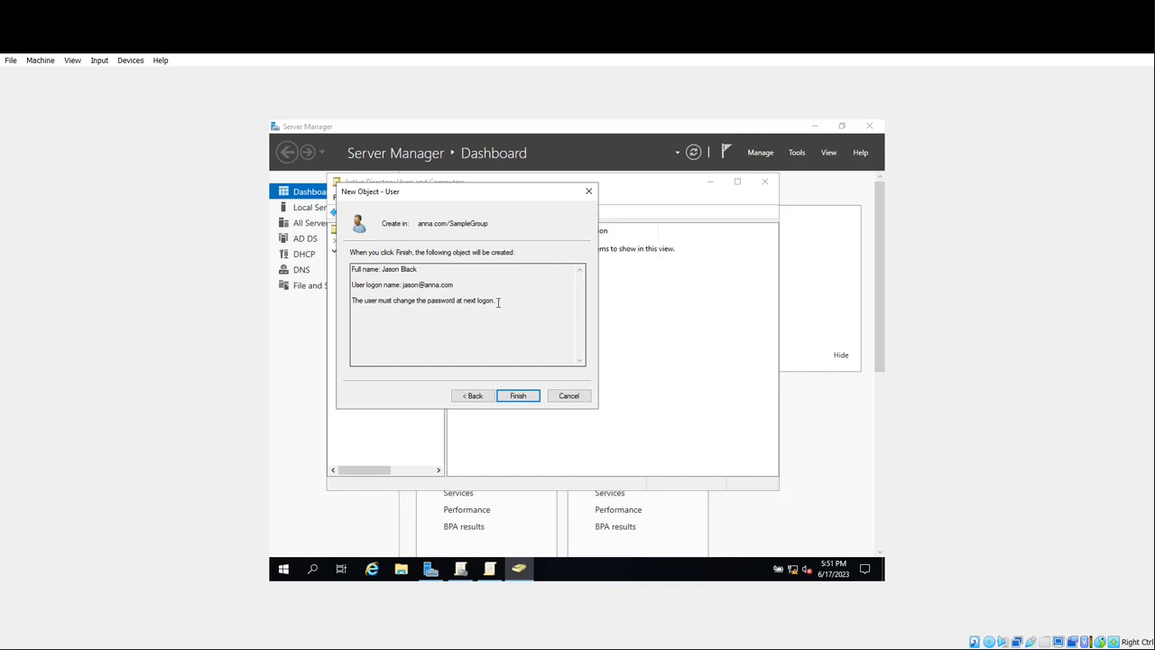
{"action": "left_click", "coordinate": [520, 396]}
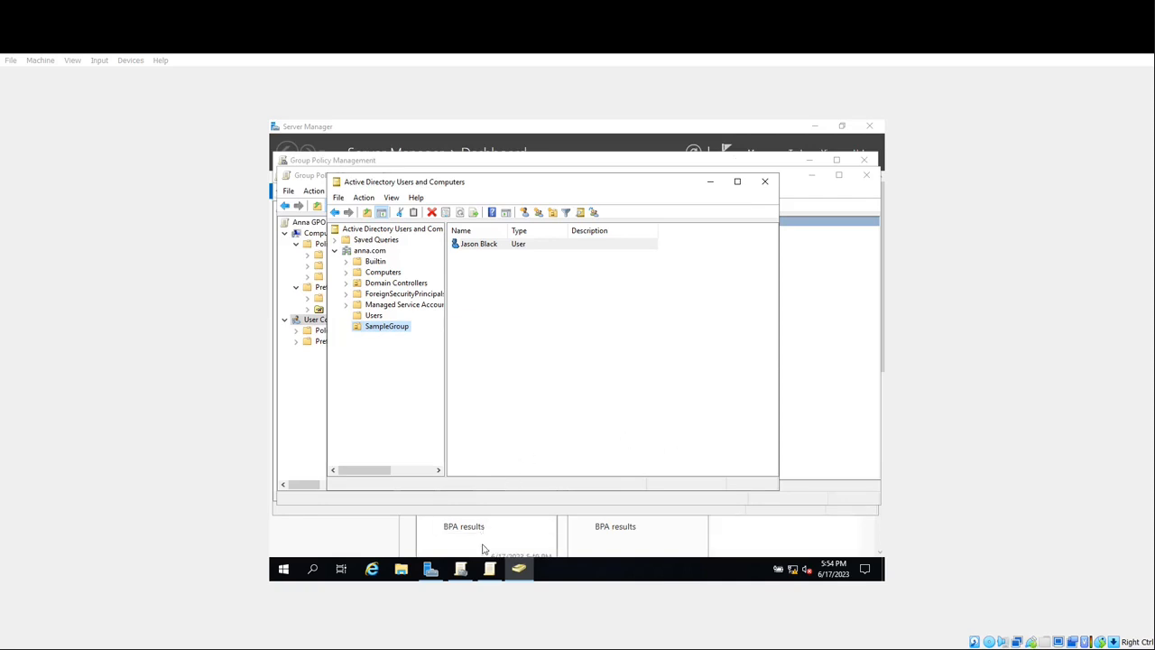
- Refresh the anna.com tree in Group Policy Management and select the new SampleGroup unit
{"action": "left_click", "coordinate": [462, 570]}
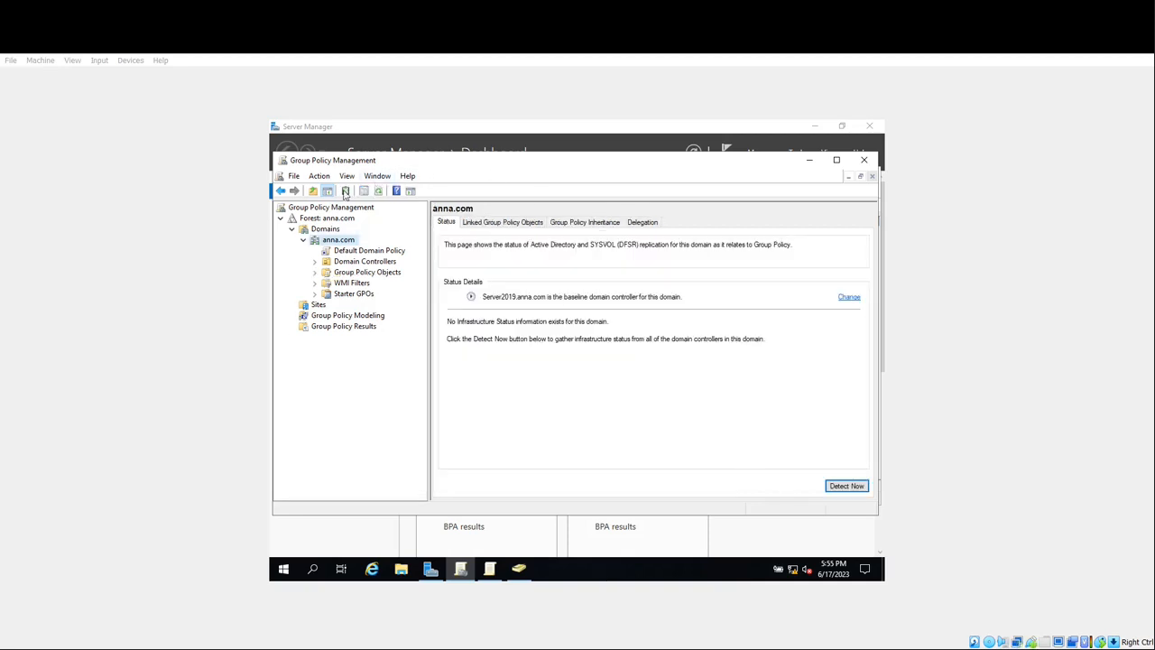
{"action": "left_click", "coordinate": [379, 191]}
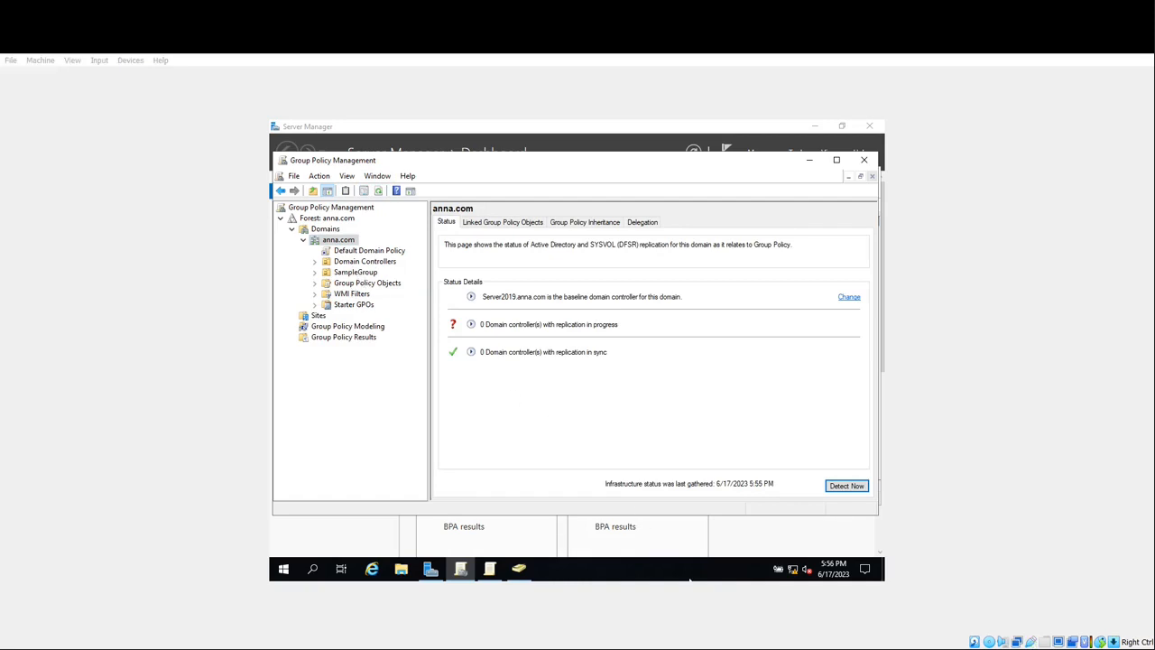
{"action": "left_click", "coordinate": [355, 272]}
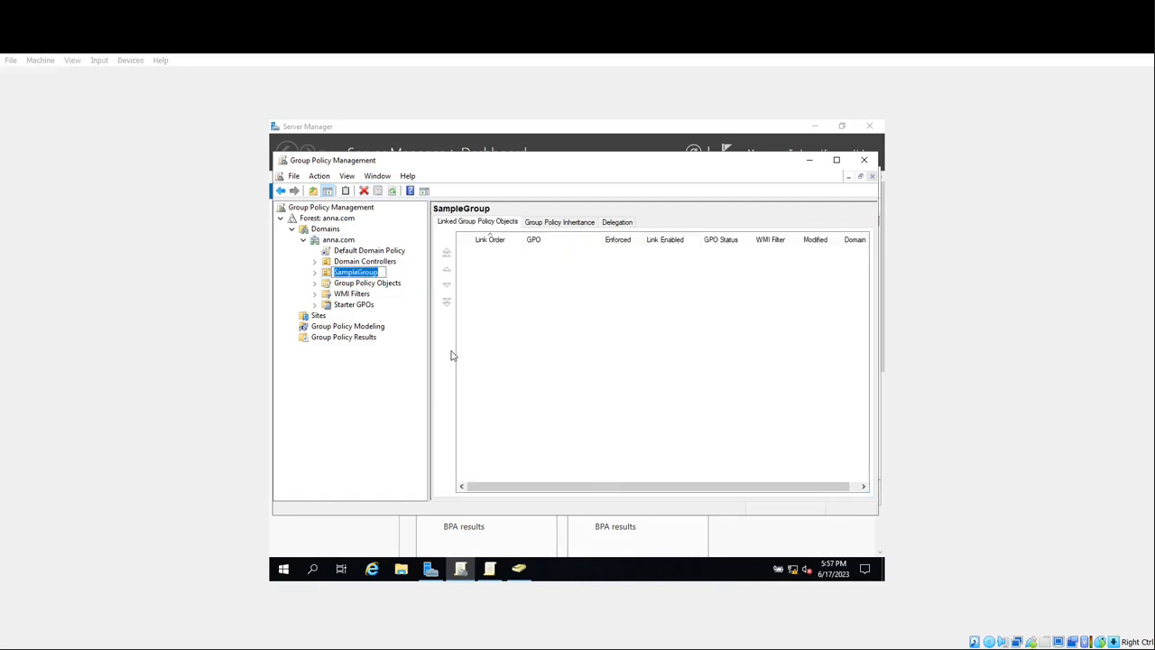
- Link the existing Anna GPO to SampleGroup so it is enabled there
{"action": "left_click", "coordinate": [351, 271]}
{"action": "right_click", "coordinate": [351, 271]}
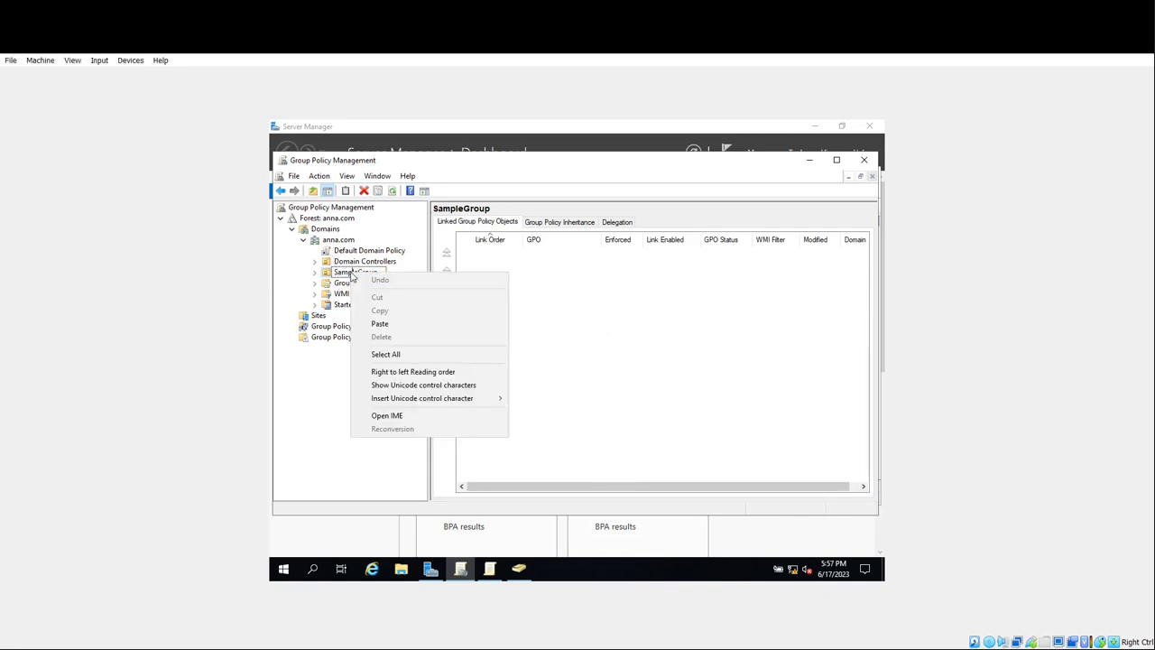
{"action": "left_click", "coordinate": [328, 282]}
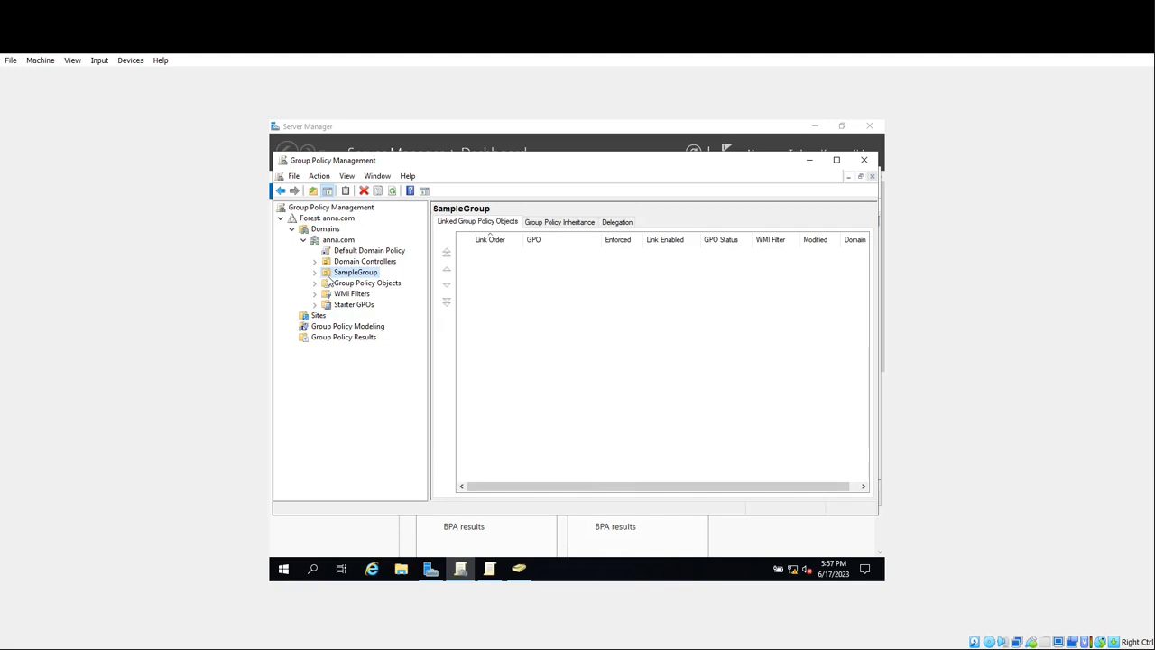
{"action": "right_click", "coordinate": [339, 276]}
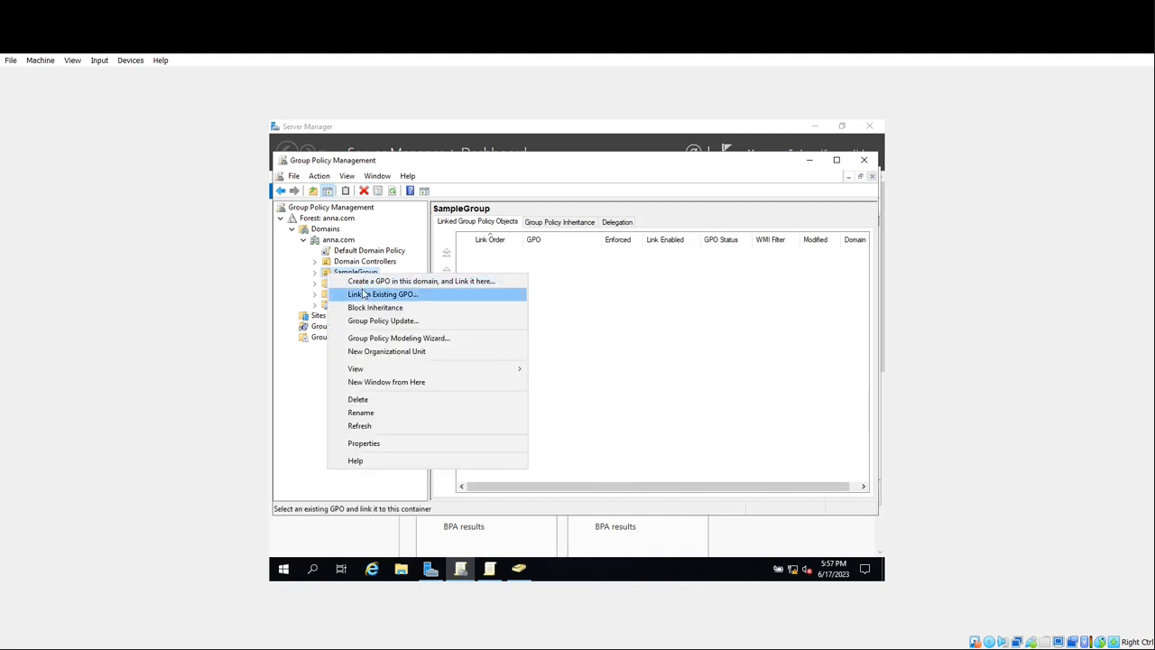
{"action": "left_click", "coordinate": [364, 295]}
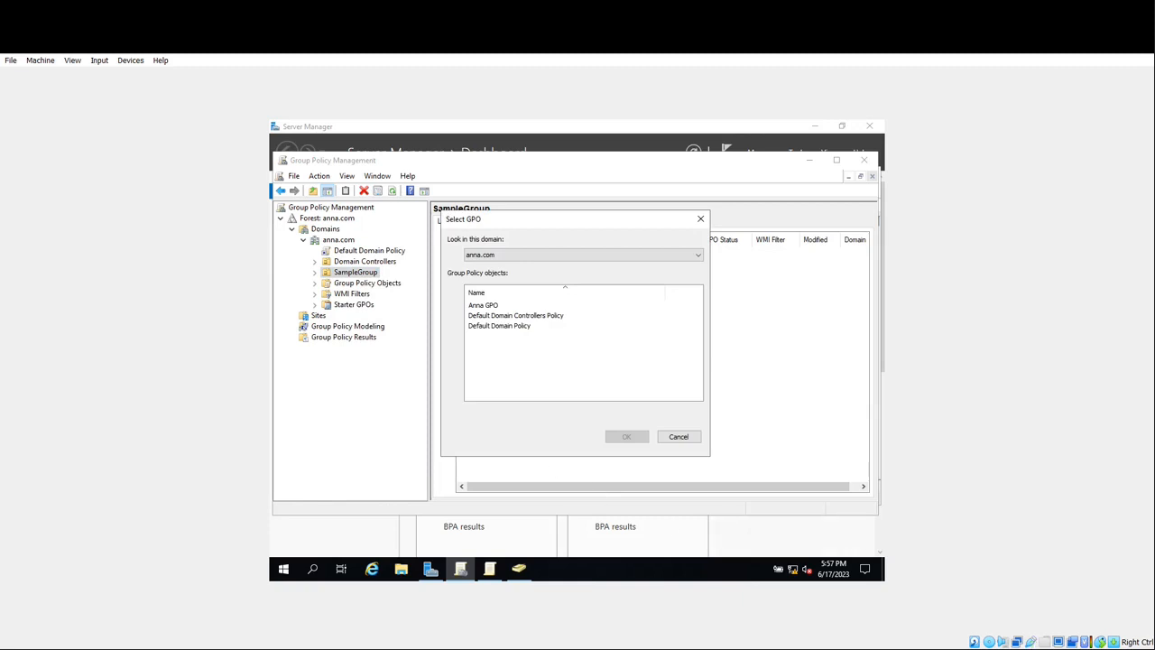
{"action": "left_click", "coordinate": [494, 306]}
{"action": "left_click", "coordinate": [627, 438]}
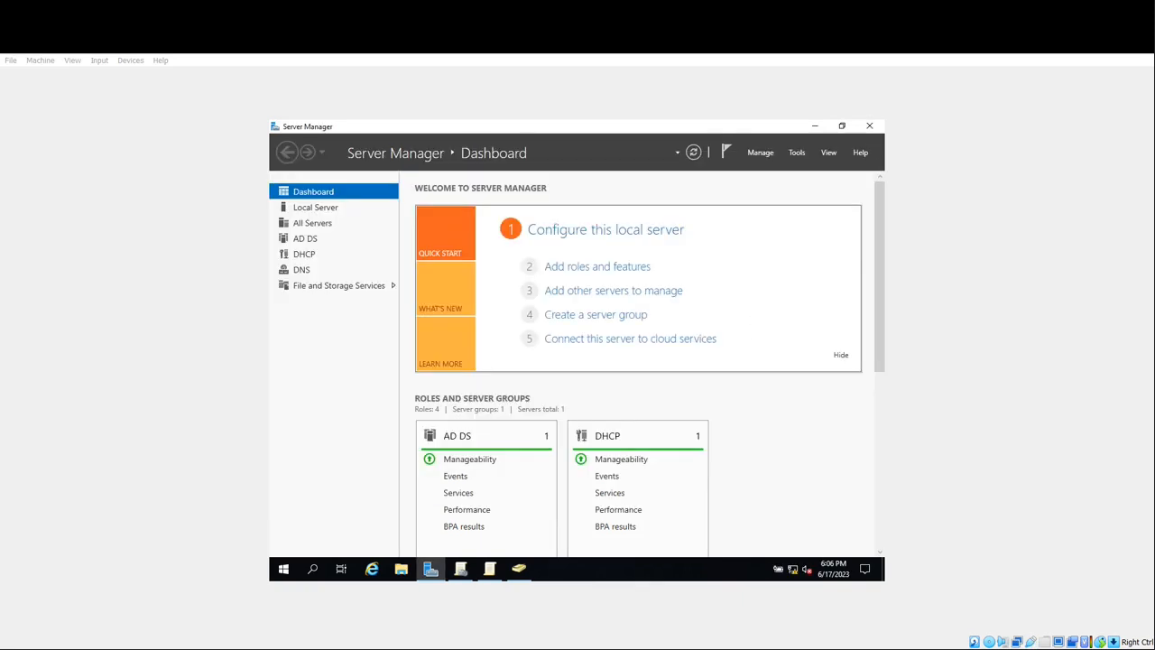
- Confirm the new SampleGroup user belongs only to Domain Users, then close Active Directory Users and Computers
{"action": "left_click", "coordinate": [519, 568]}
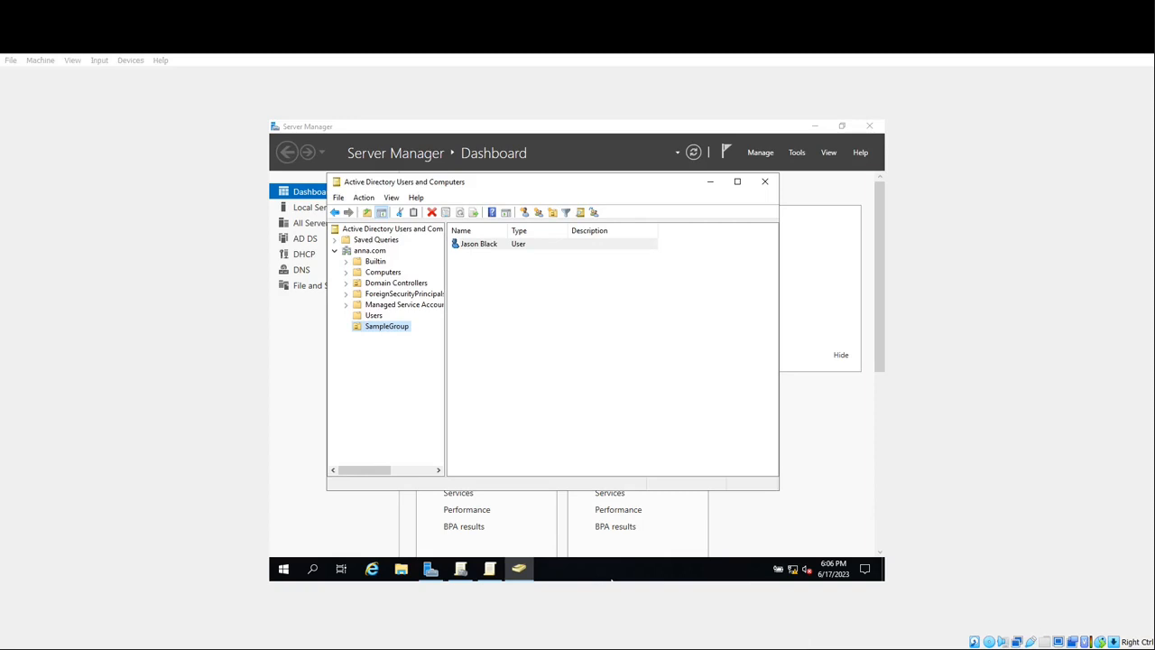
{"action": "left_click", "coordinate": [367, 329]}
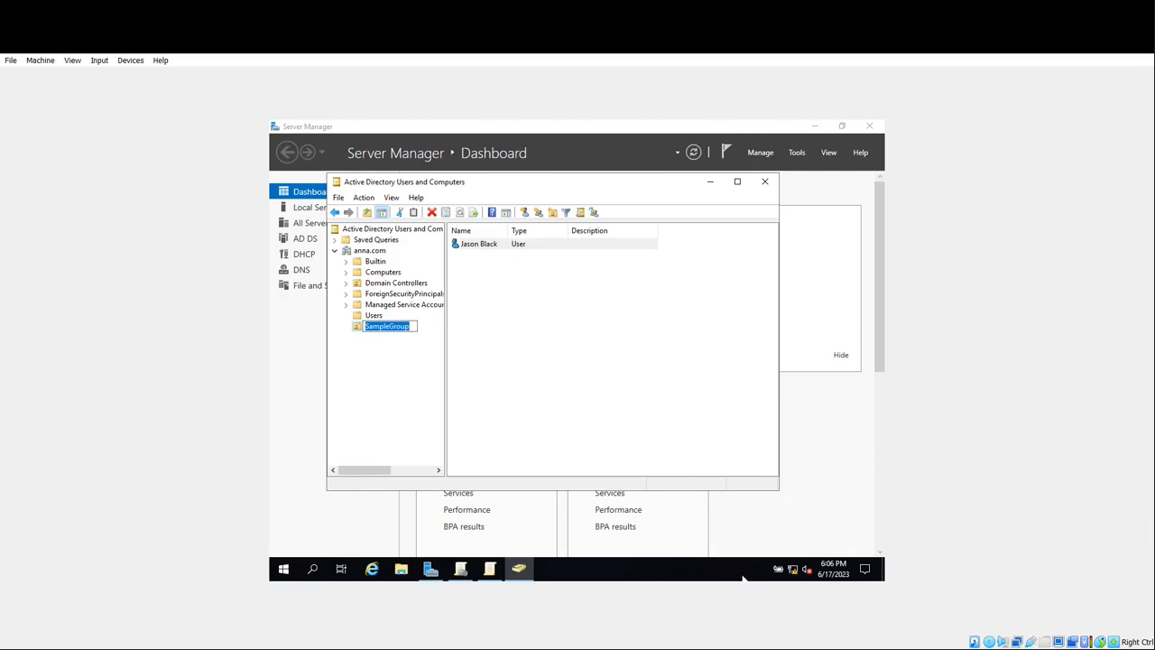
{"action": "left_click", "coordinate": [544, 249]}
{"action": "right_click", "coordinate": [544, 250]}
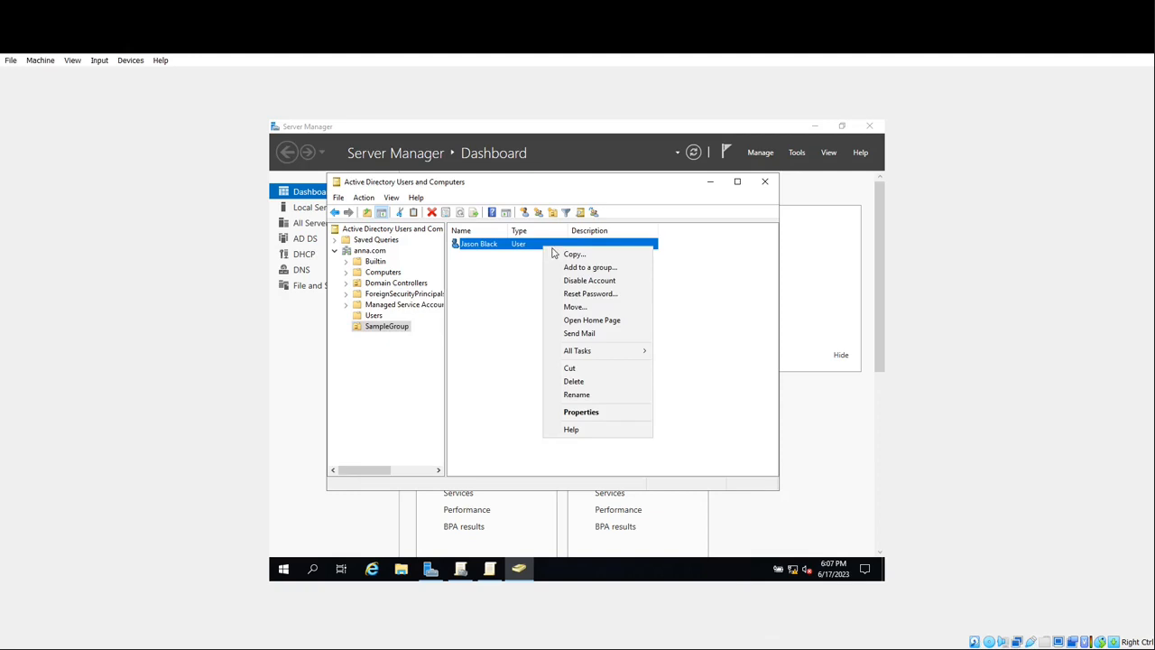
{"action": "left_click", "coordinate": [586, 412]}
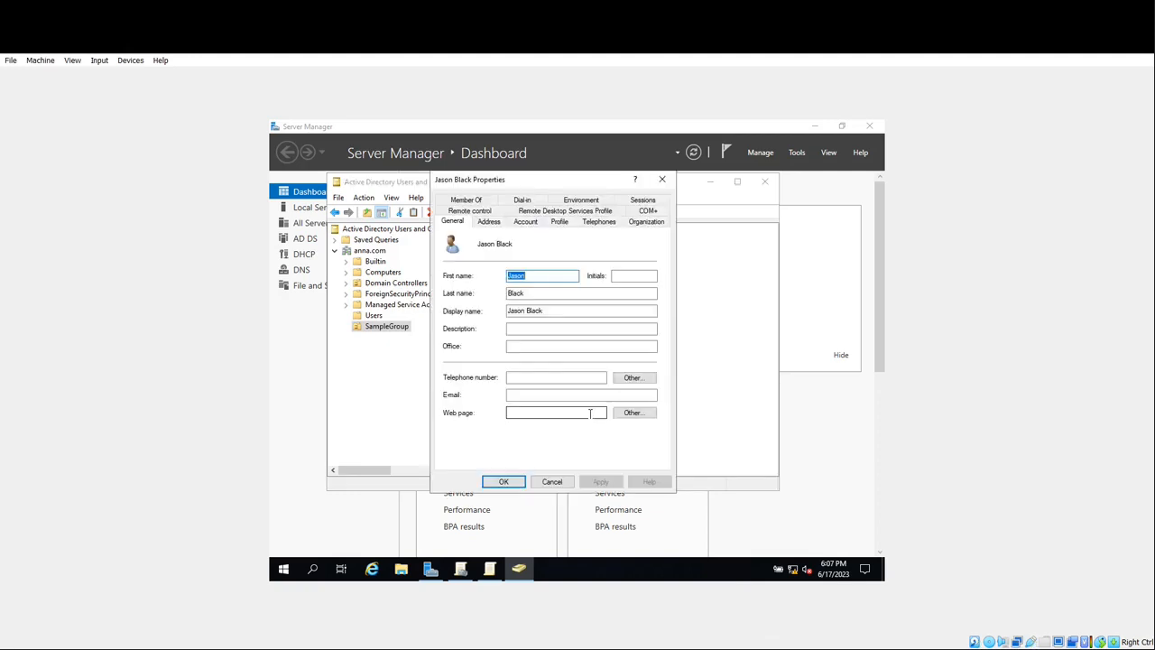
{"action": "left_click", "coordinate": [479, 200]}
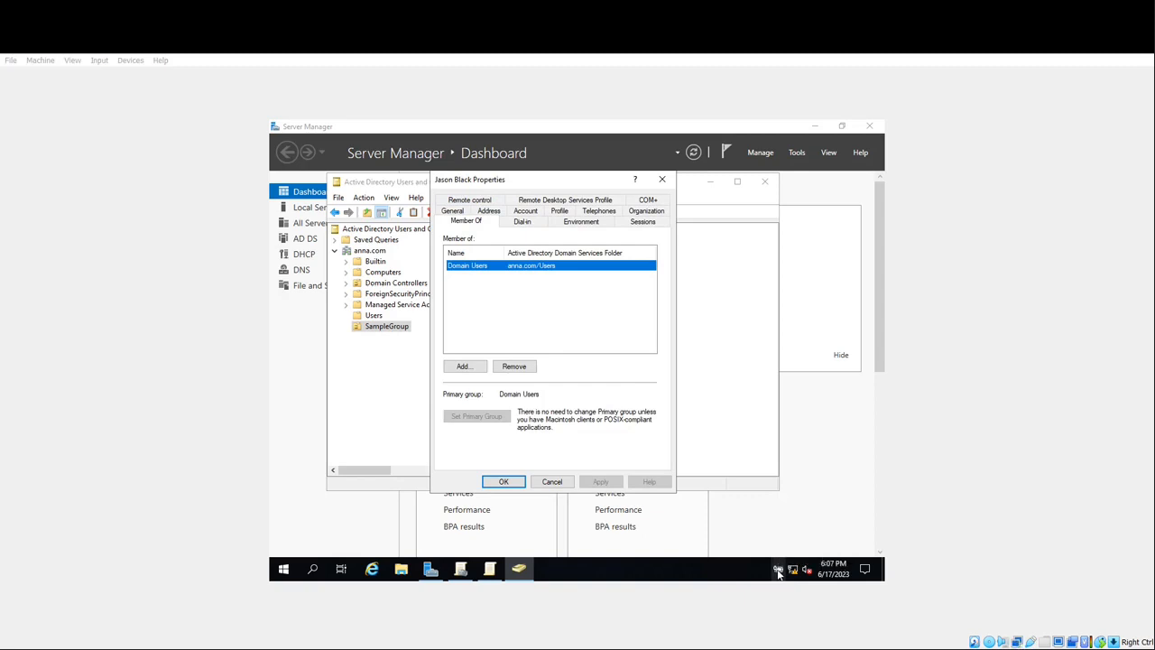
{"action": "left_click", "coordinate": [662, 178]}
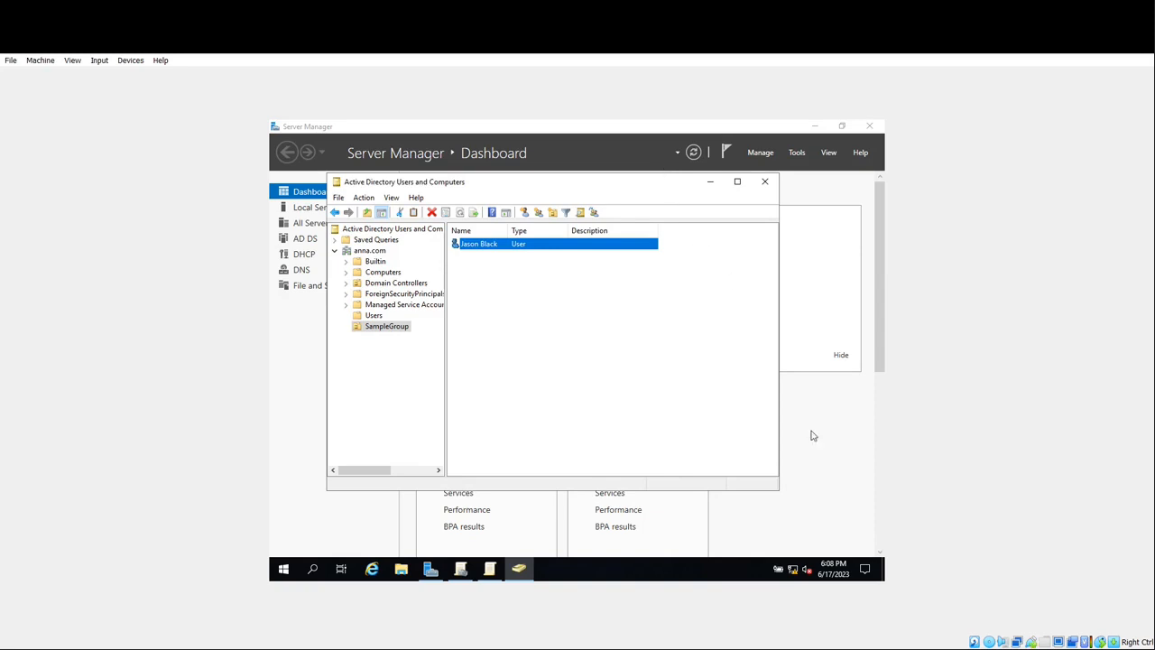
{"action": "left_click", "coordinate": [764, 180]}
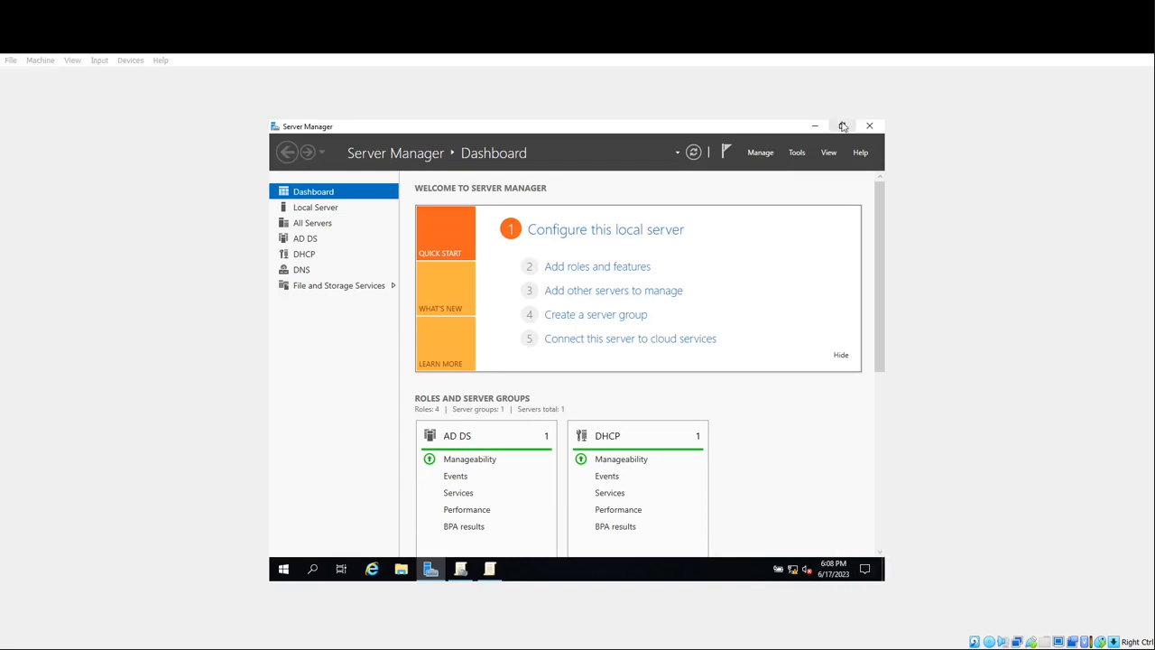
- Close Server Manager and sign in to Windows 10 as the new domain user with their password
{"action": "left_click", "coordinate": [870, 125]}
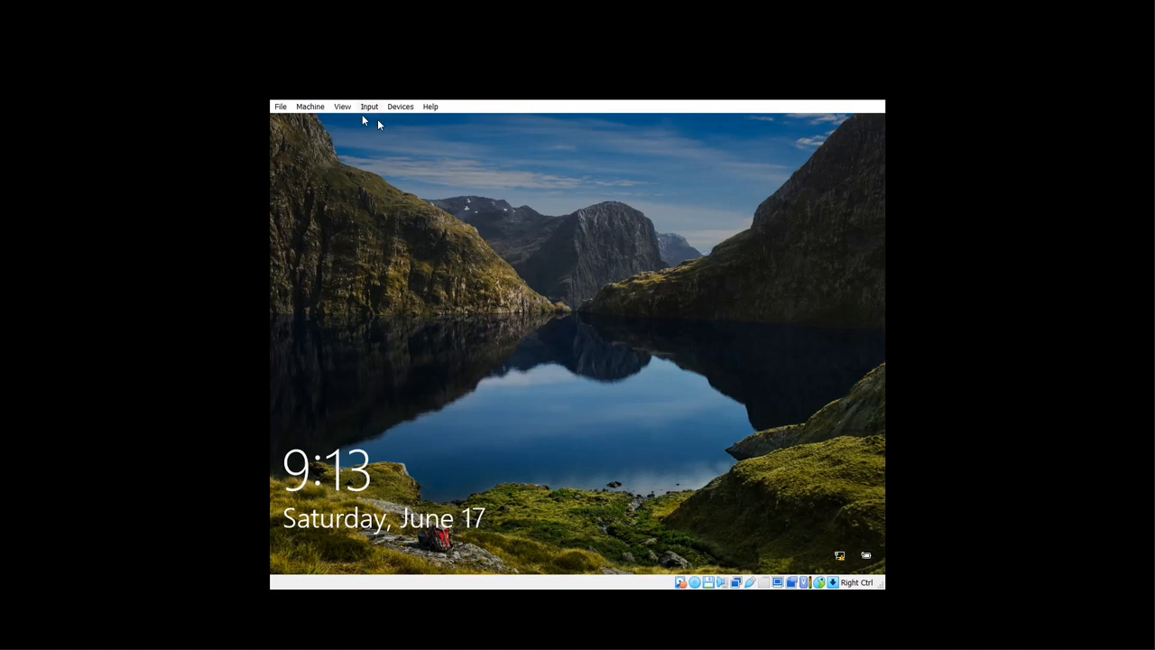
{"action": "left_click", "coordinate": [528, 154]}
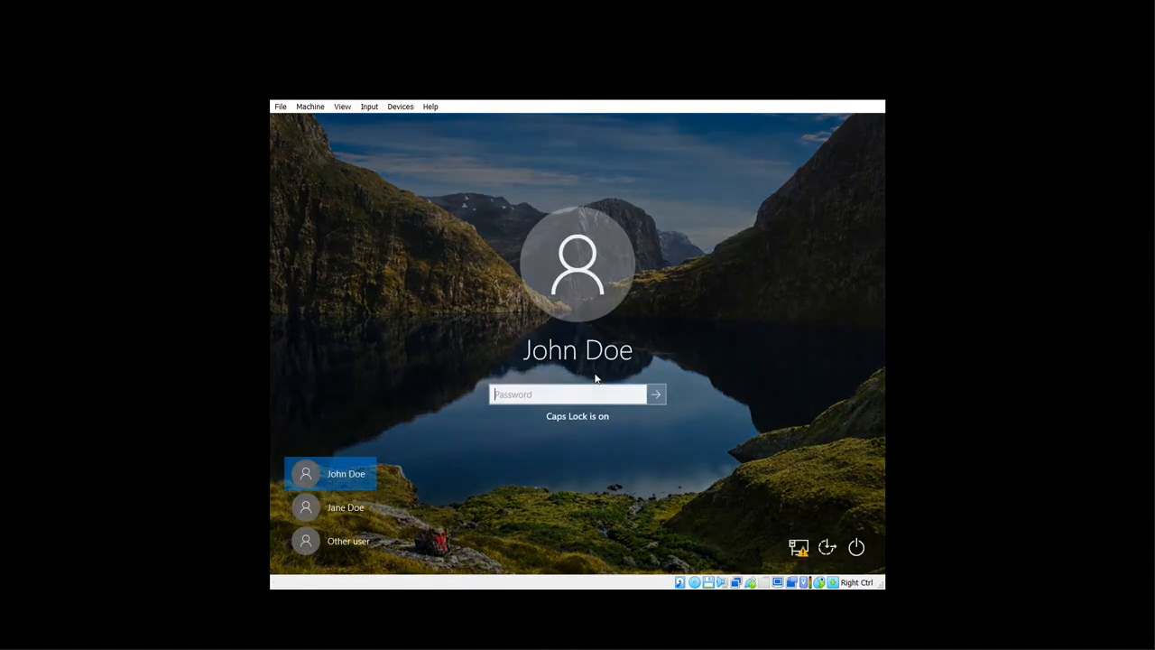
{"action": "left_click", "coordinate": [351, 545]}
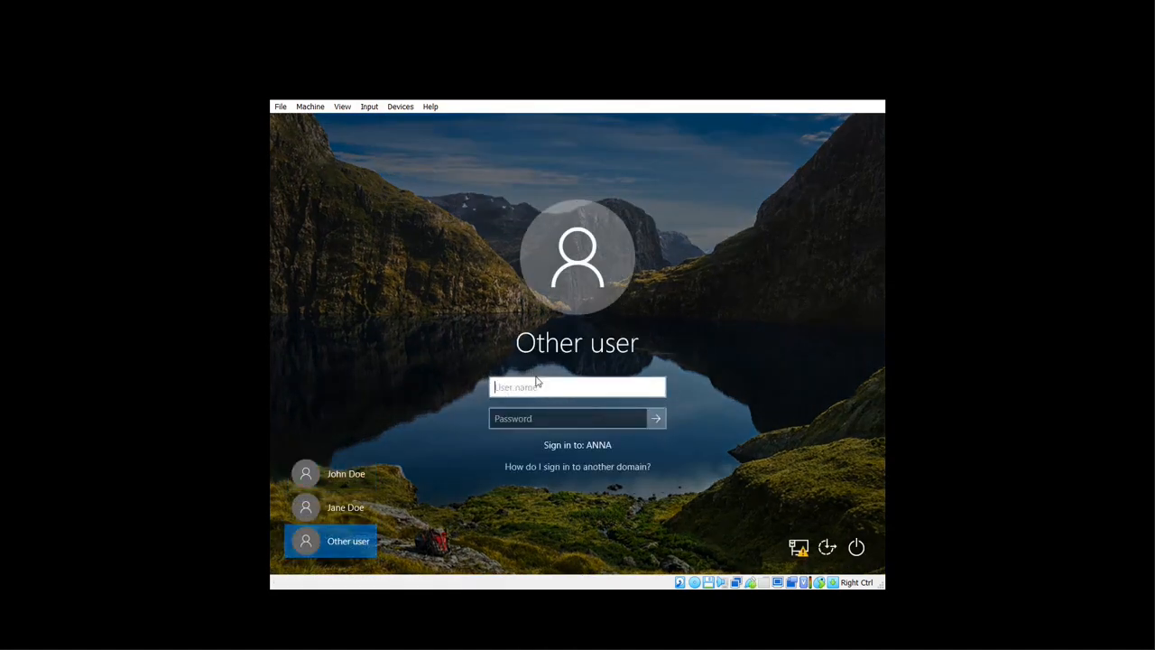
{"action": "type", "text": "JASON"}
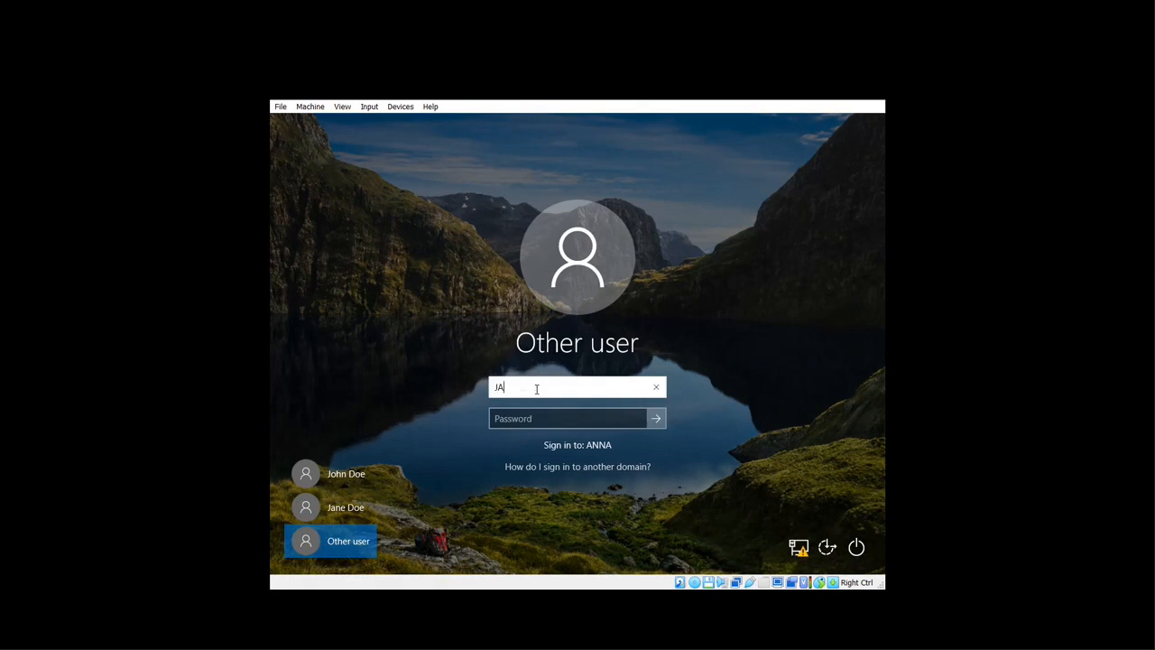
{"action": "left_click", "coordinate": [528, 415]}
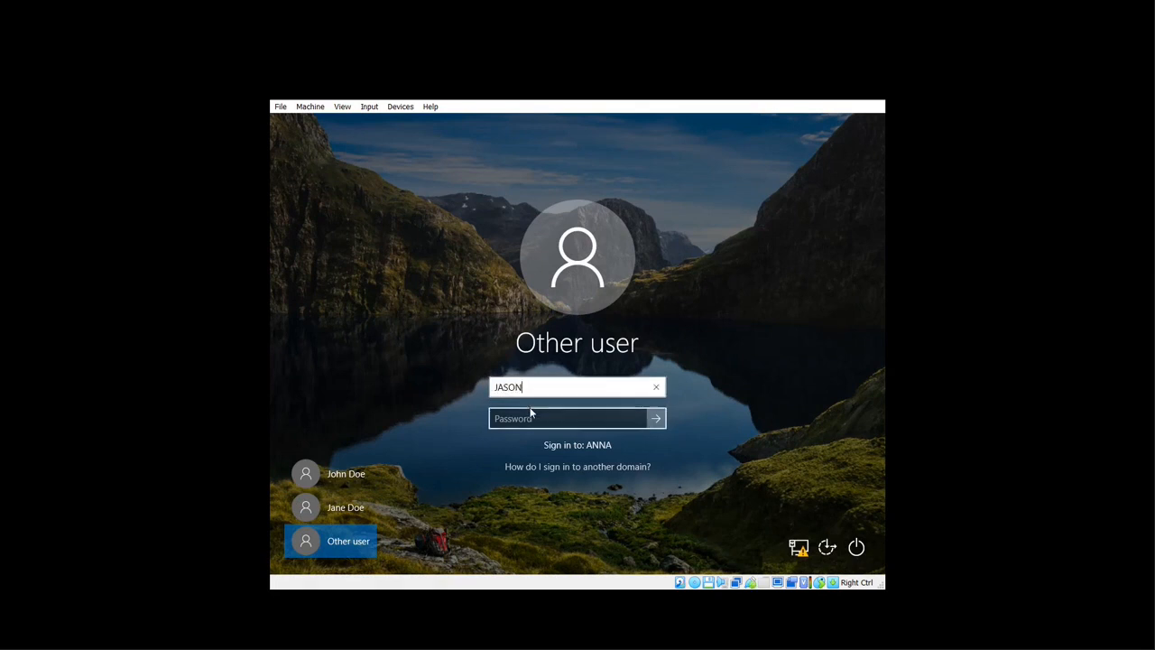
{"action": "key", "text": "Caps_Lock"}
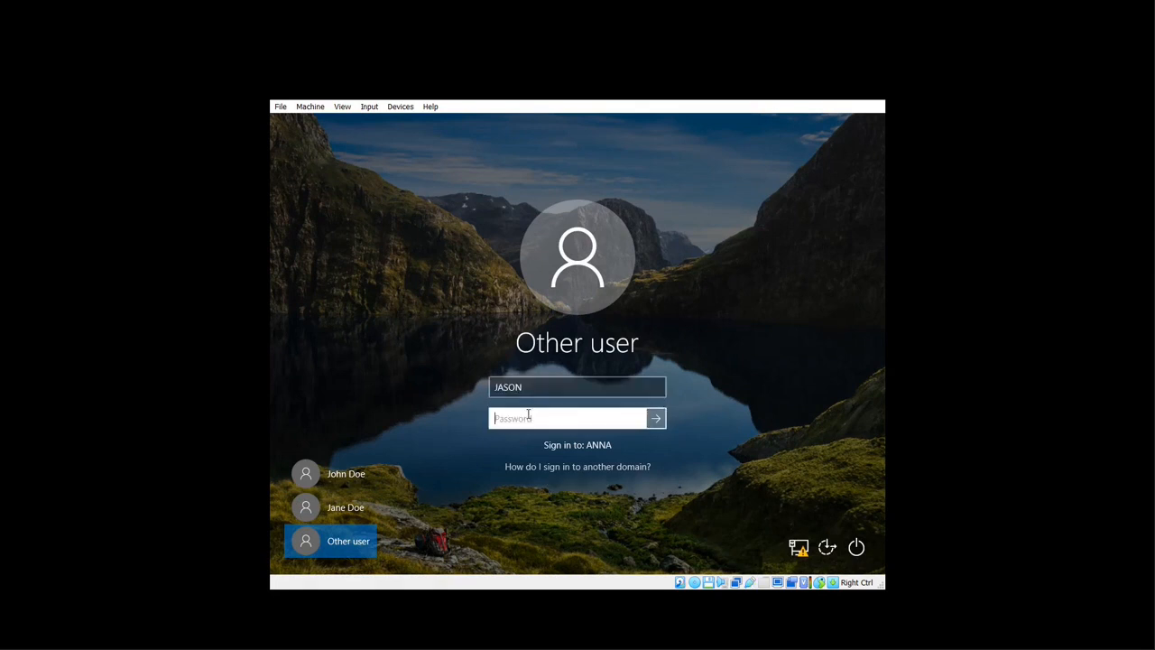
{"action": "type", "text": "••••••••••"}
{"action": "left_click", "coordinate": [655, 417]}
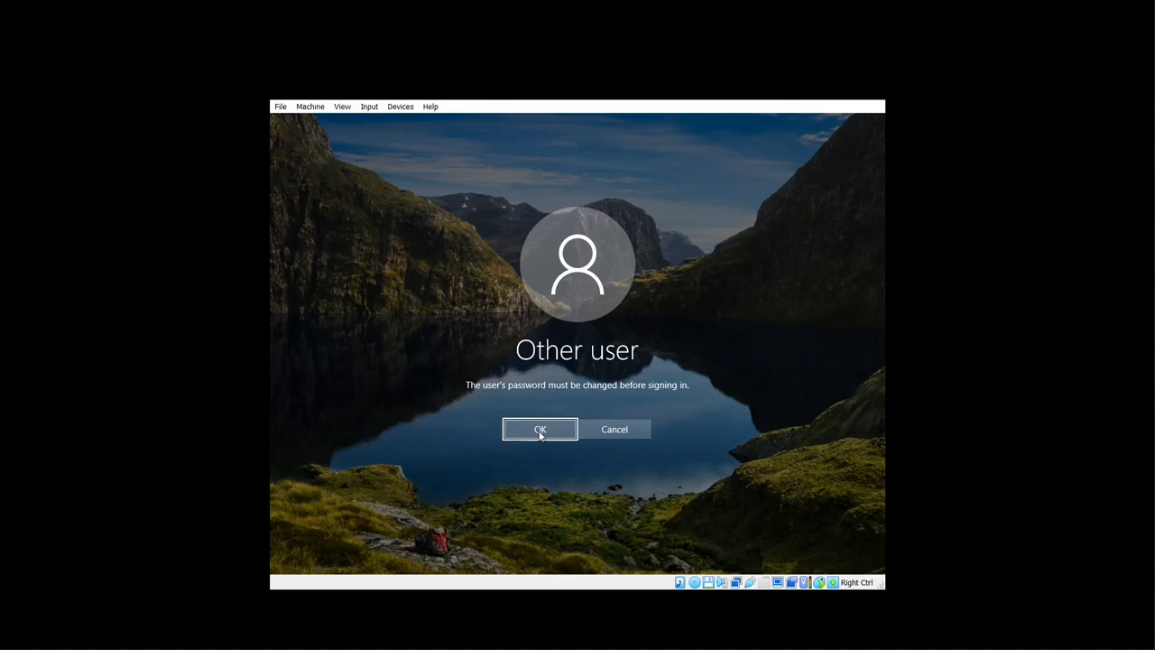
- Replace the user's password with a new one and finish signing in to the desktop
{"action": "left_click", "coordinate": [539, 429]}
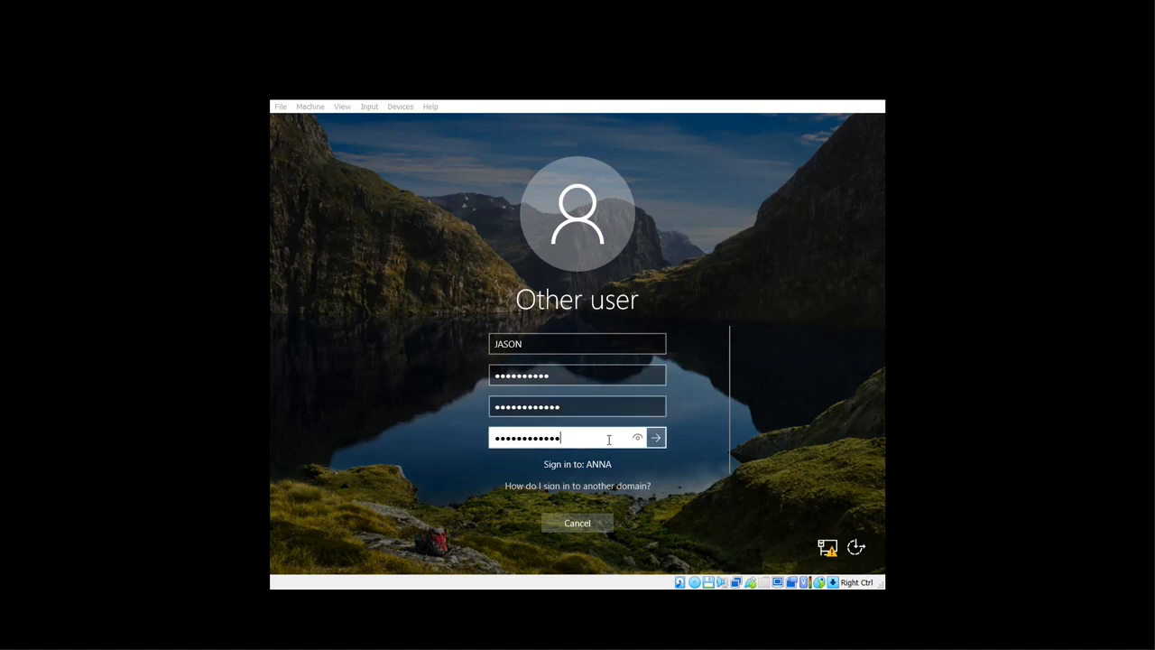
{"action": "left_click", "coordinate": [656, 437]}
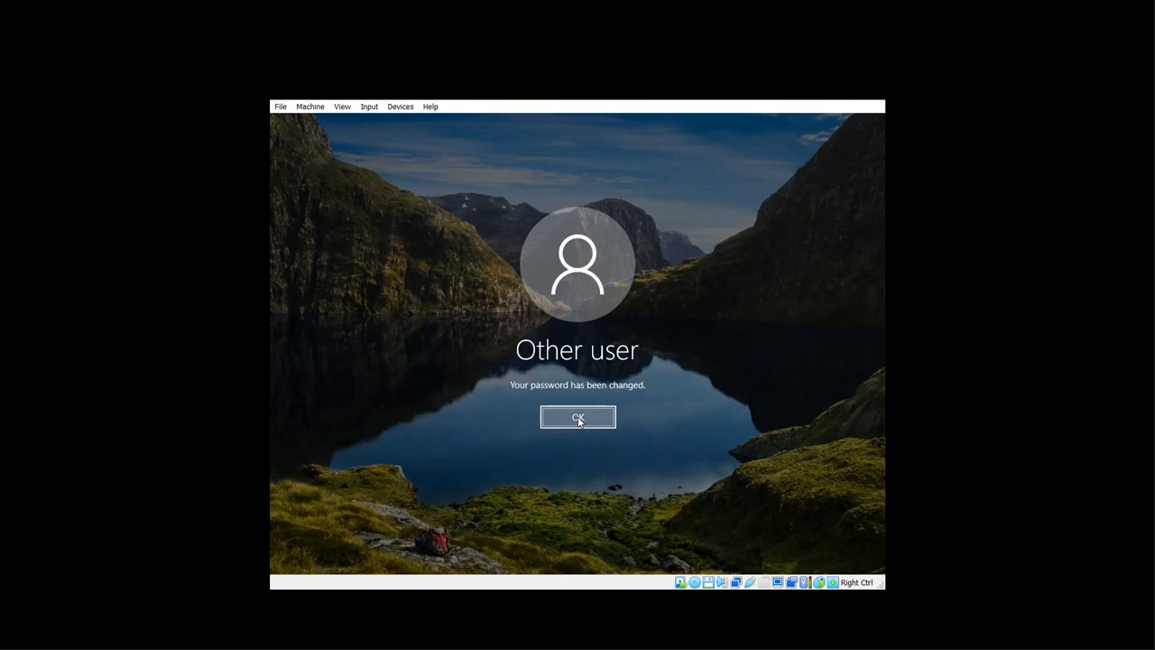
{"action": "left_click", "coordinate": [577, 416]}
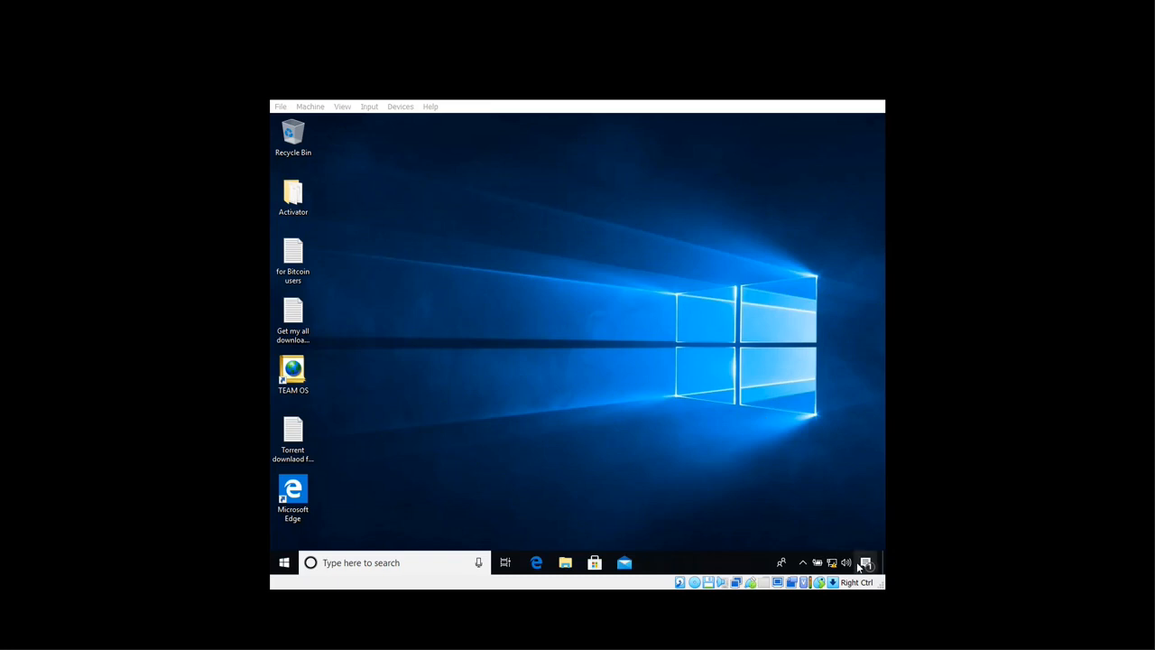
{"action": "right_click", "coordinate": [667, 566]}
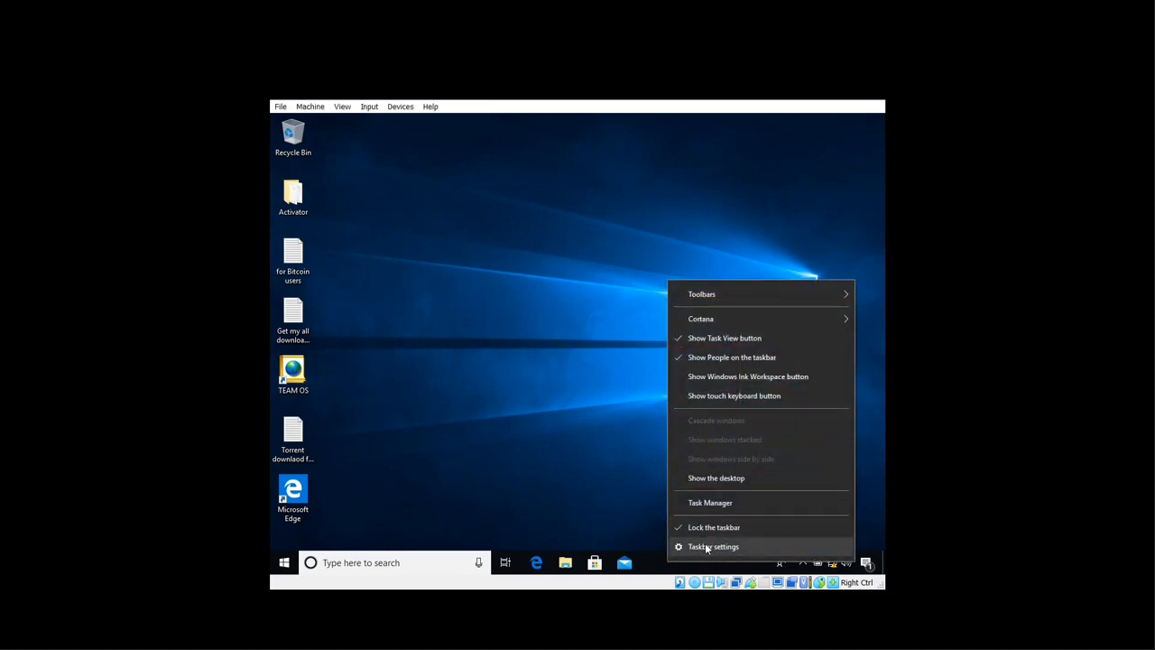
{"action": "left_click", "coordinate": [707, 548]}
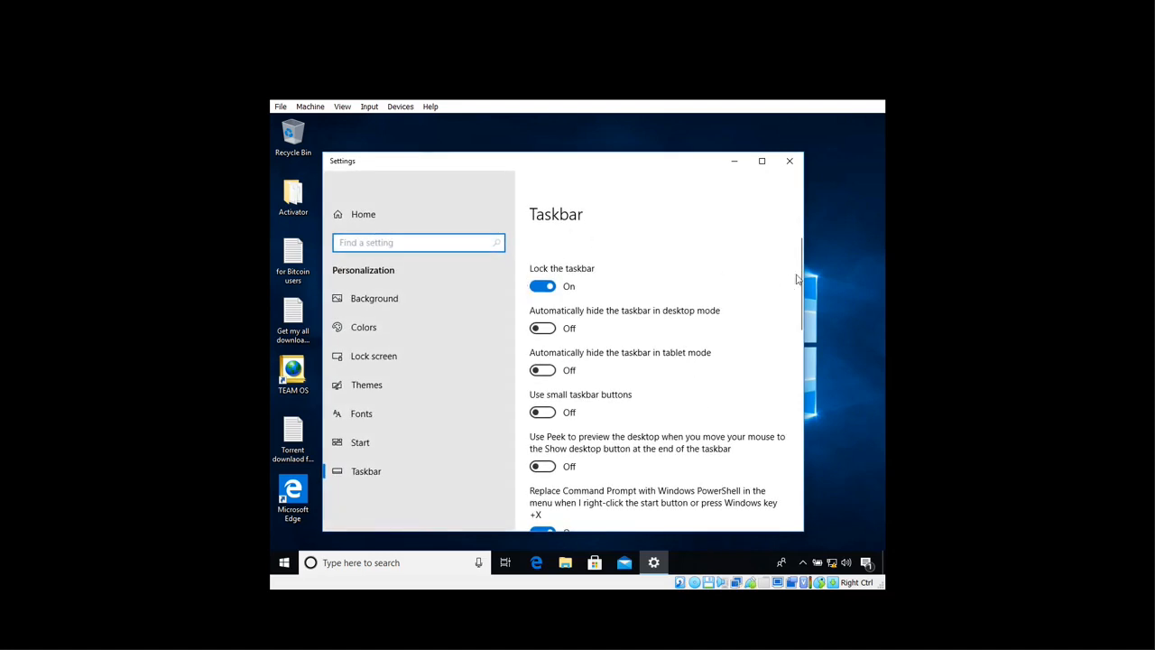
{"action": "left_click_drag", "start_coordinate": [799, 272], "coordinate": [797, 361]}
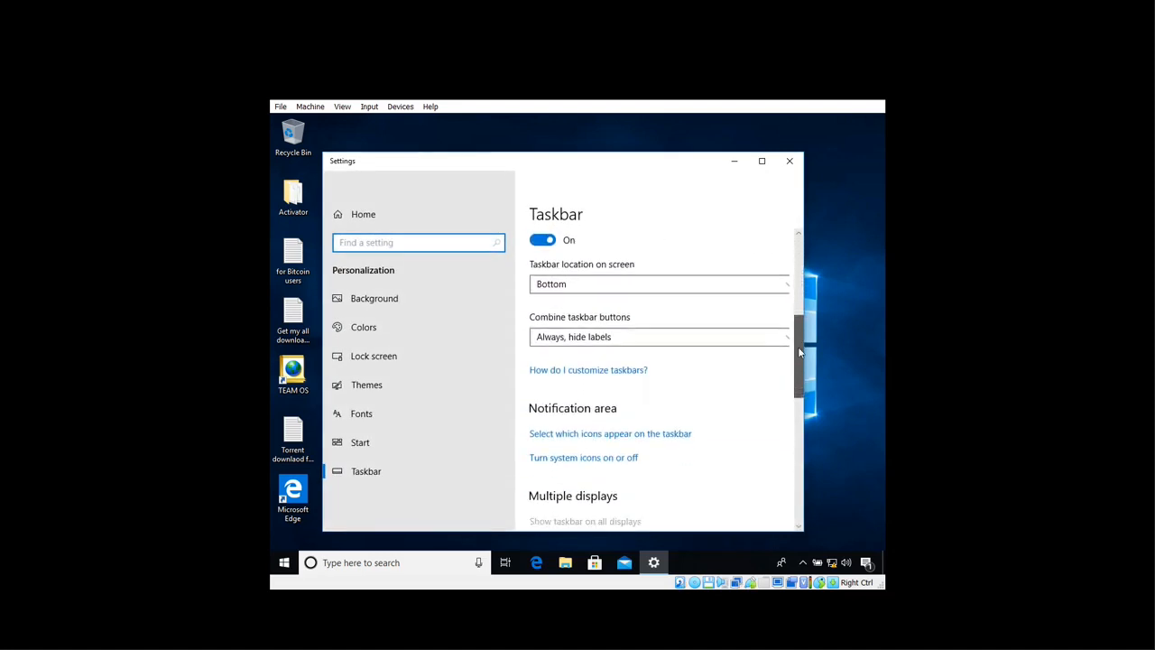
{"action": "left_click", "coordinate": [559, 458]}
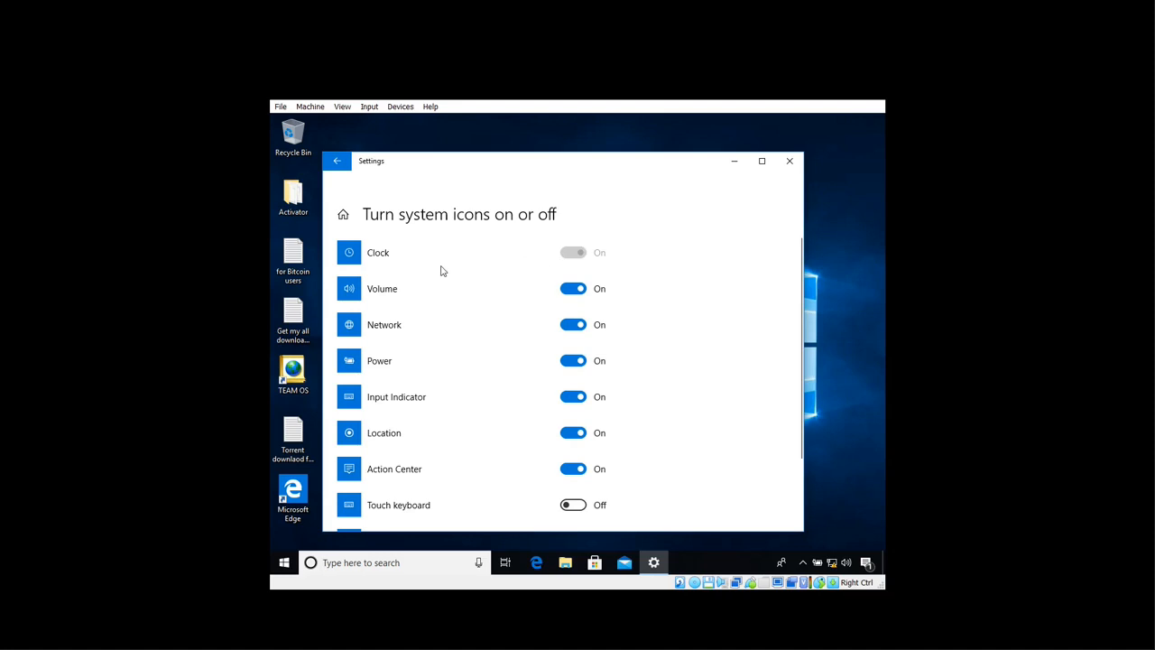
{"action": "left_click", "coordinate": [570, 288]}
{"action": "left_click", "coordinate": [577, 289]}
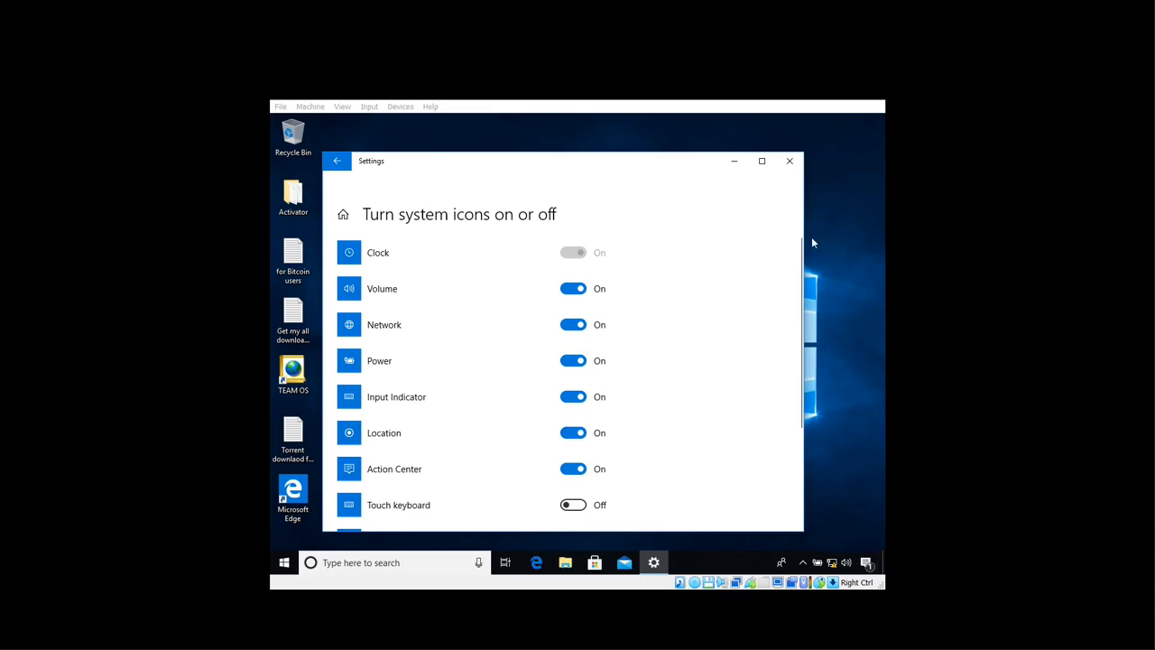
{"action": "left_click", "coordinate": [790, 161]}
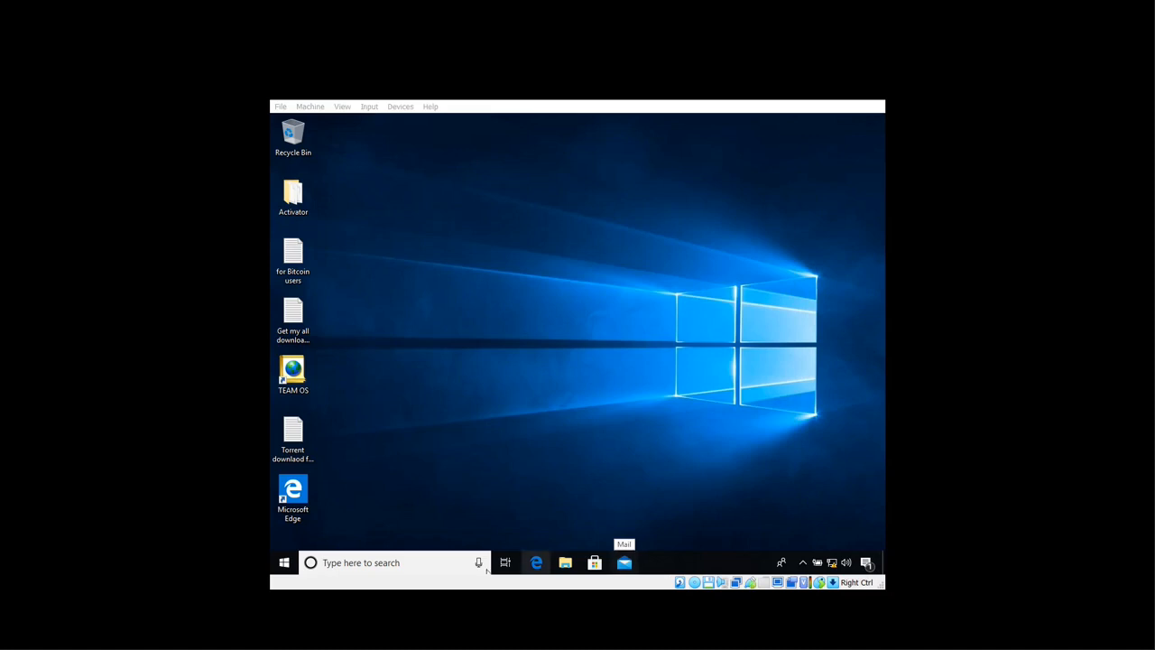
- Launch rsop.msc from the Run dialog and dismiss the computer-data permissions error
{"action": "left_click", "coordinate": [333, 563]}
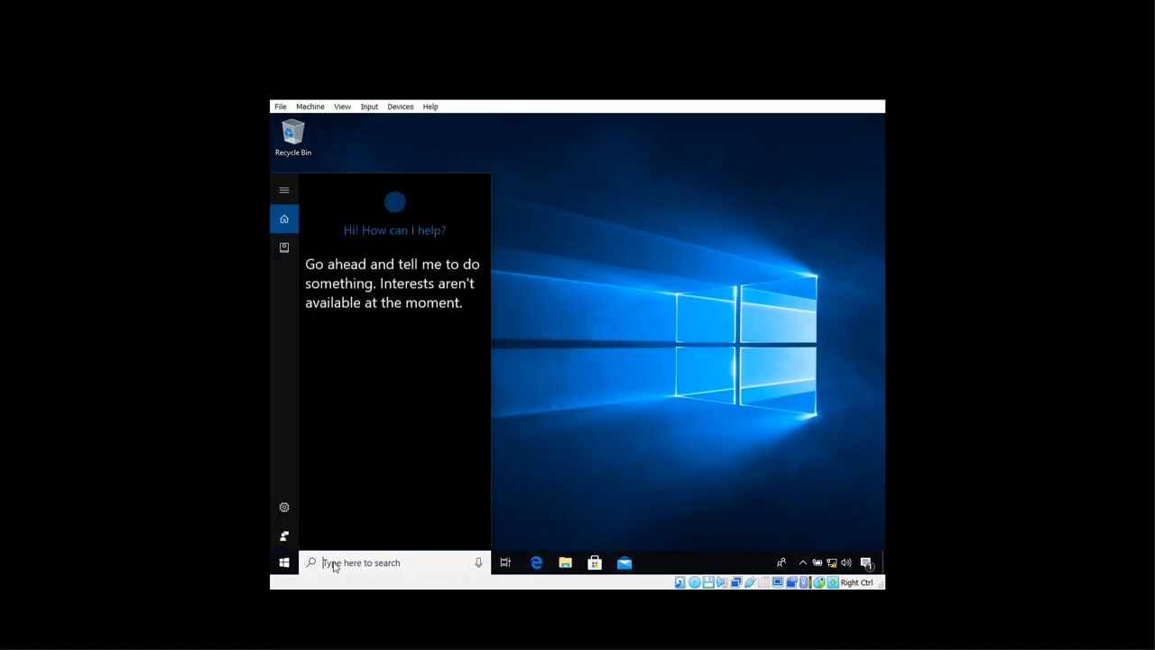
{"action": "type", "text": "run"}
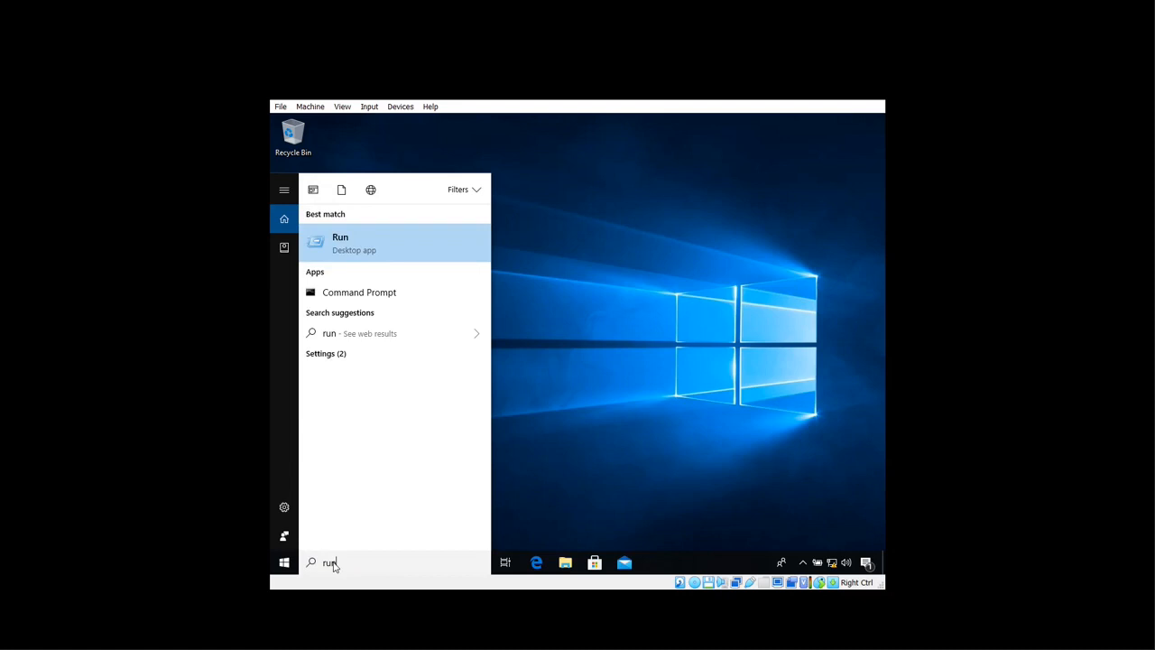
{"action": "left_click", "coordinate": [420, 260]}
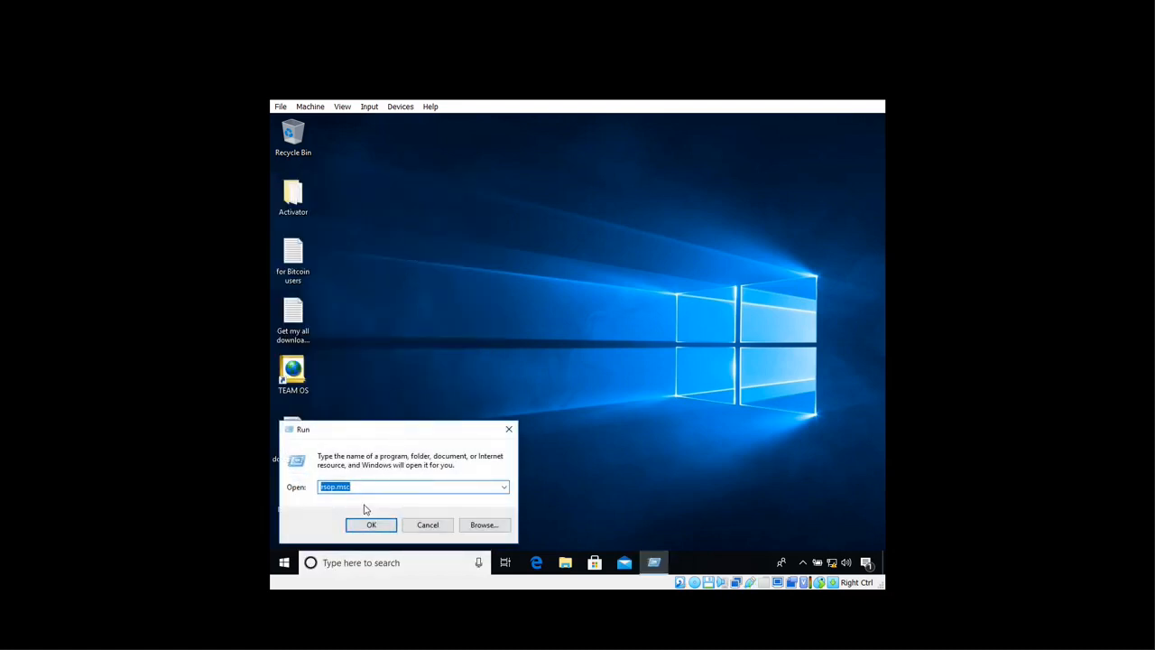
{"action": "left_click", "coordinate": [367, 488]}
{"action": "left_click", "coordinate": [370, 526]}
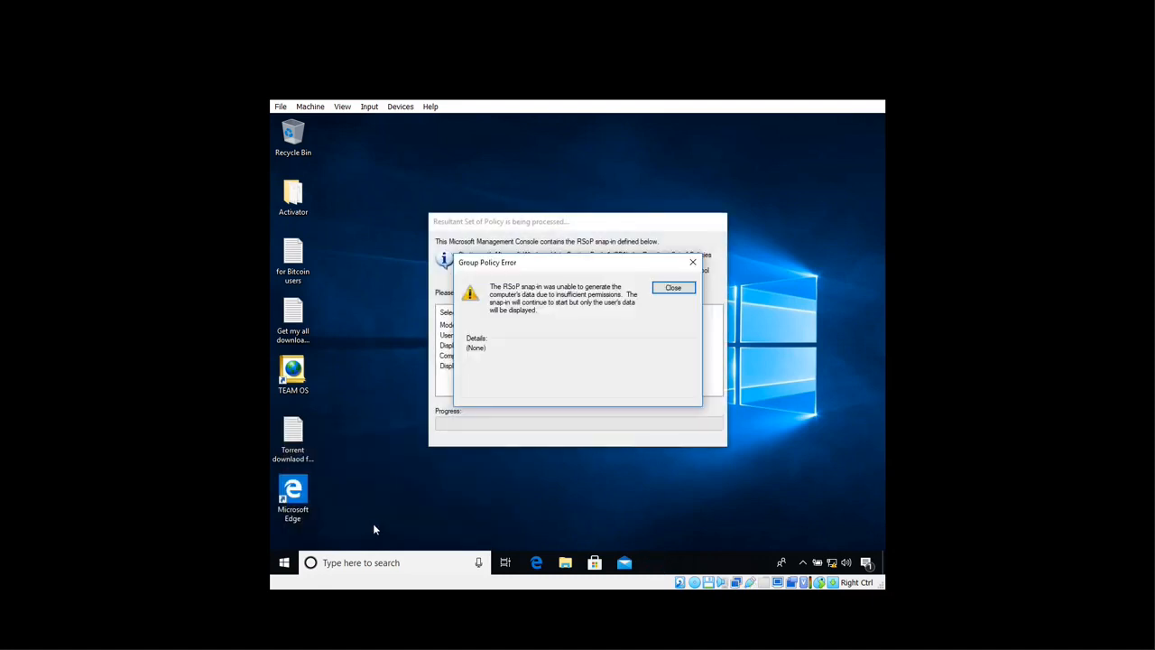
{"action": "left_click", "coordinate": [674, 287]}
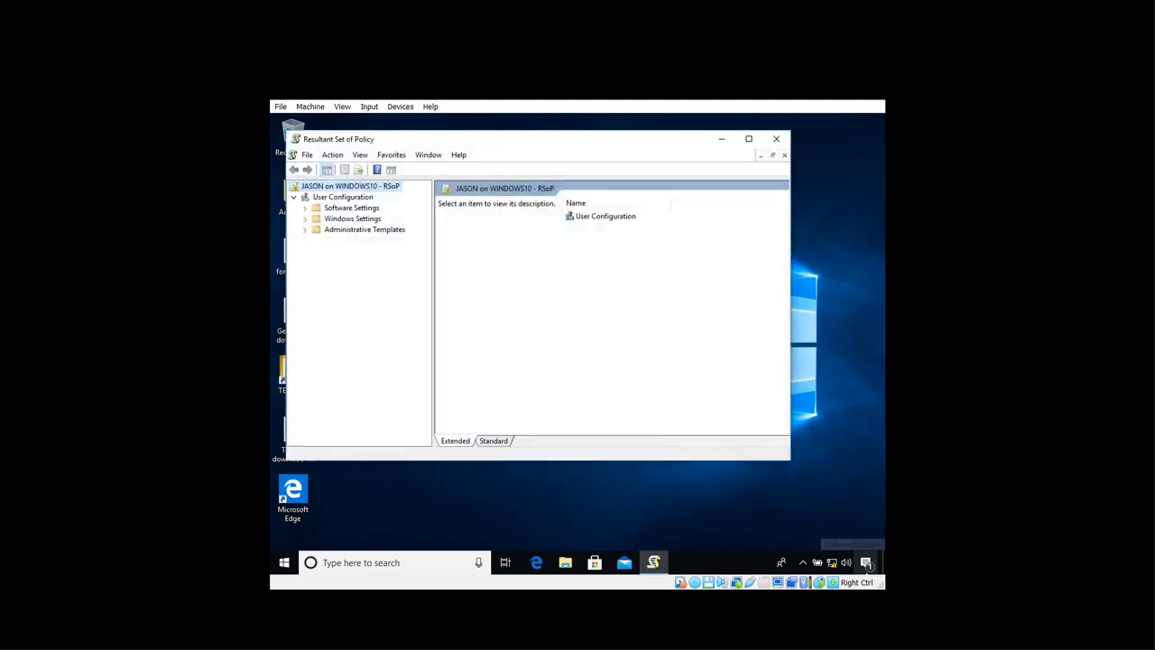
- Check User Configuration properties to confirm Anna GPO applies to this user
{"action": "key", "text": "Down"}
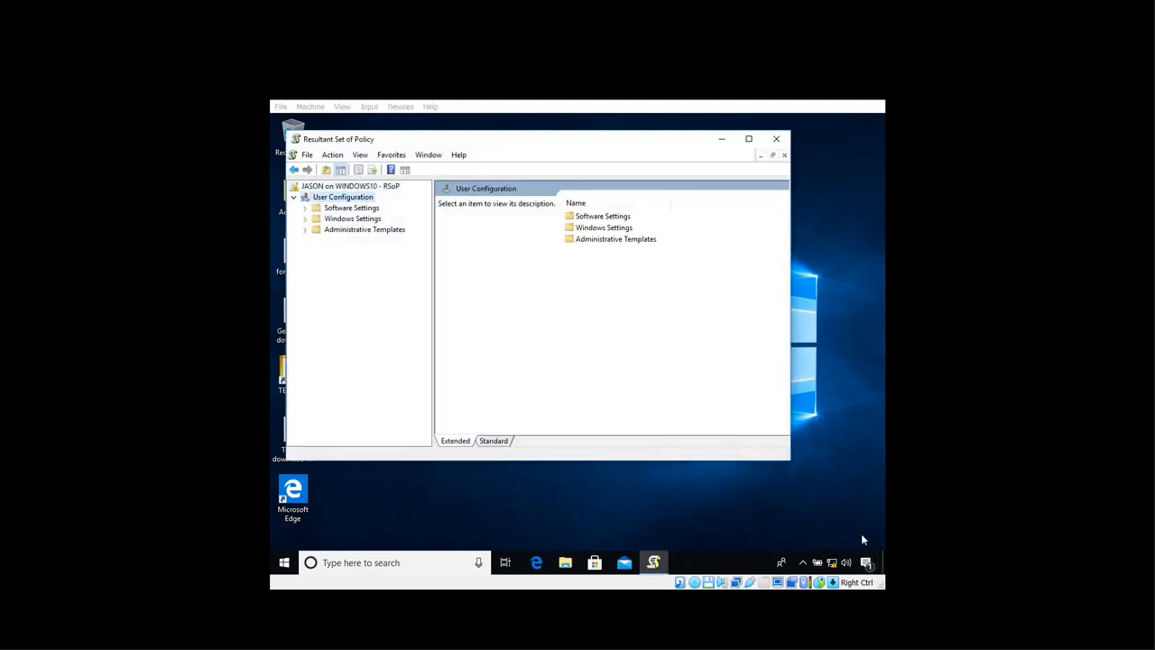
{"action": "right_click", "coordinate": [348, 199]}
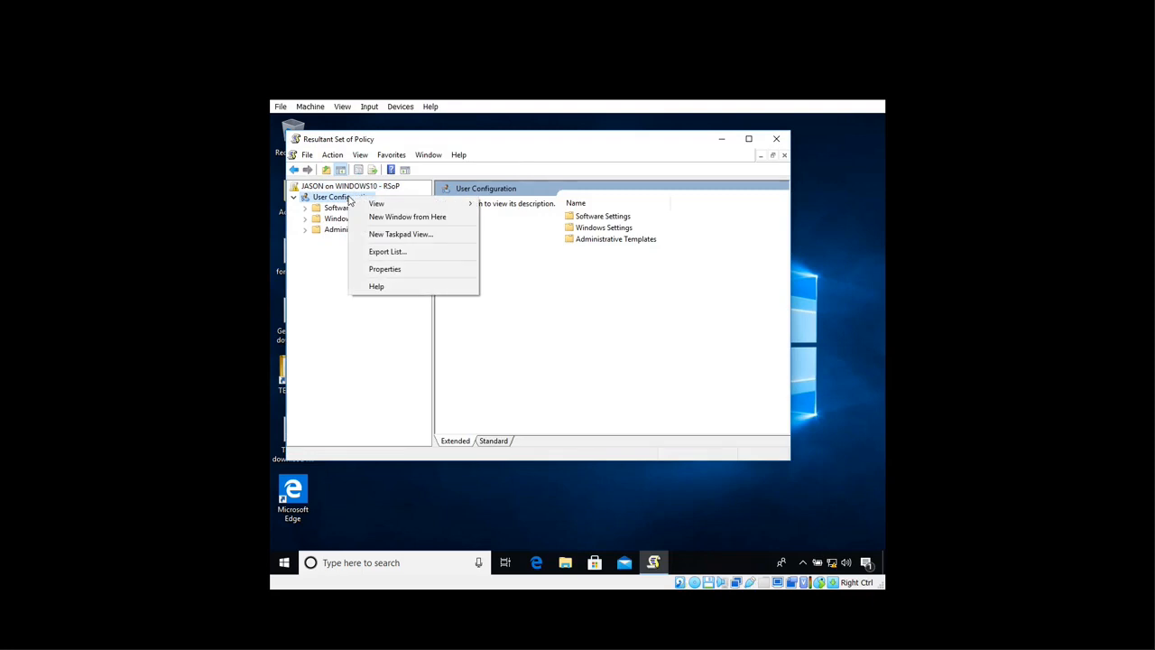
{"action": "left_click", "coordinate": [386, 270]}
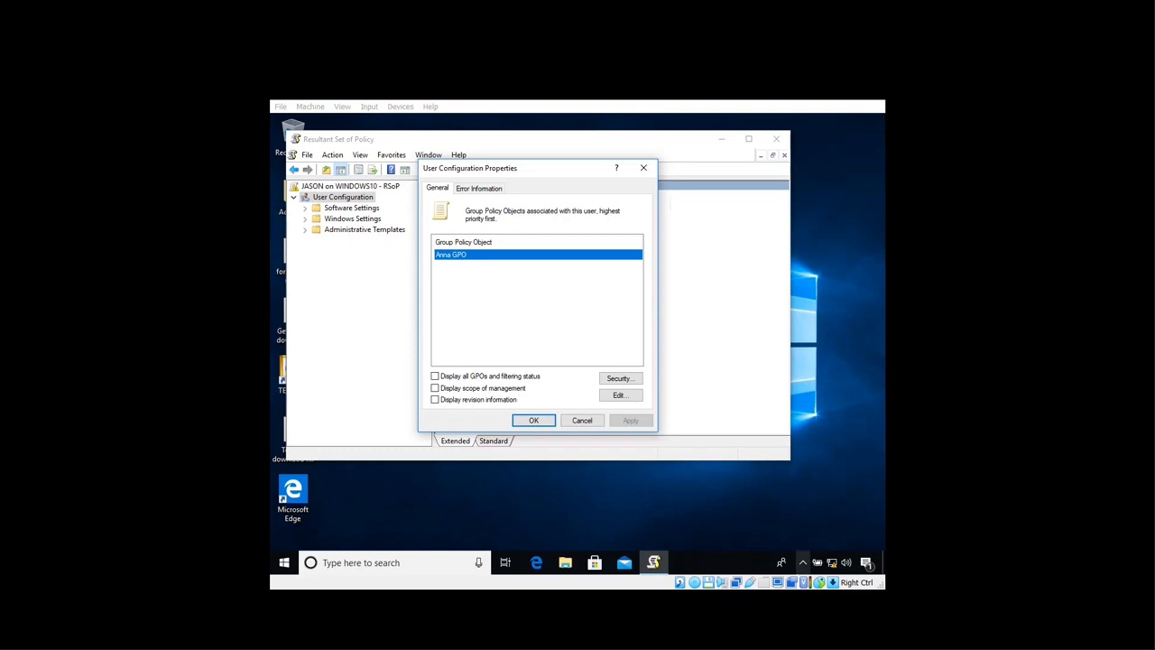
{"action": "left_click", "coordinate": [548, 420]}
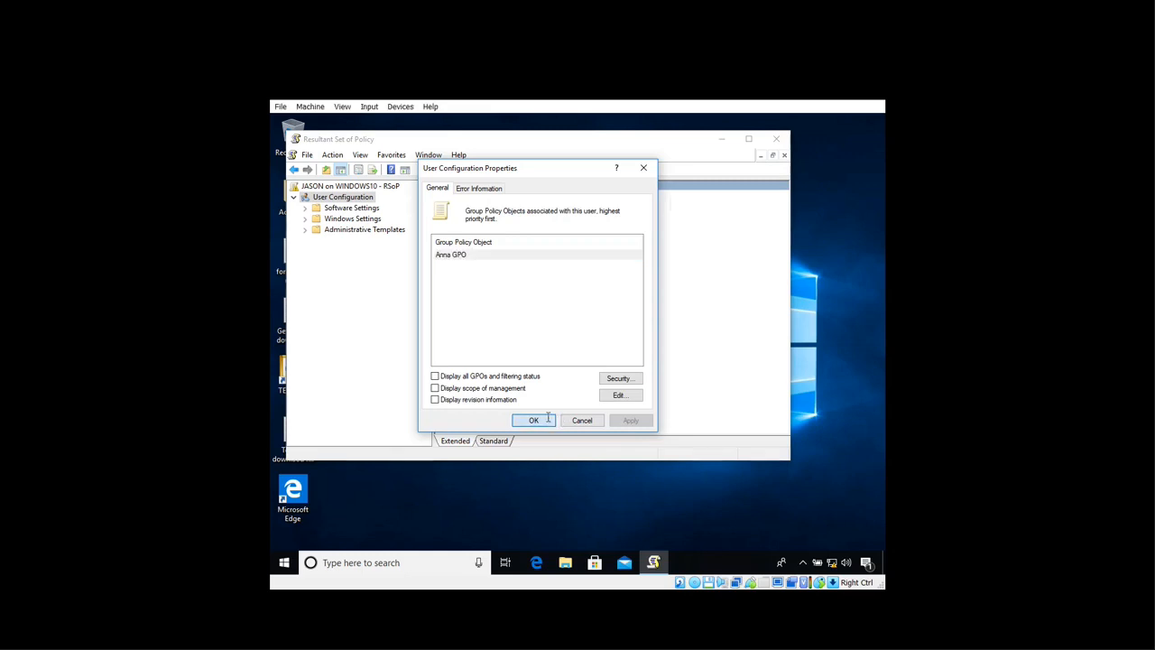
- View the Remove Clock setting under Start Menu and Taskbar and confirm it is Enabled
{"action": "left_click", "coordinate": [365, 233]}
{"action": "double_click", "coordinate": [629, 218]}
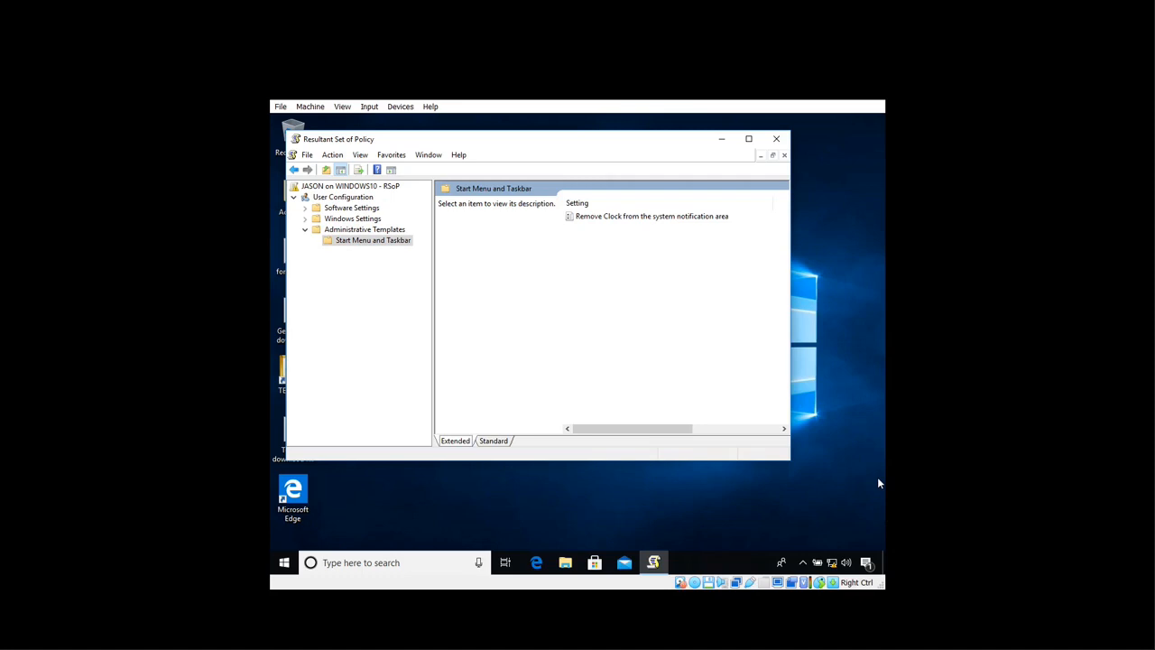
{"action": "key", "text": "alt"}
{"action": "left_click", "coordinate": [603, 219]}
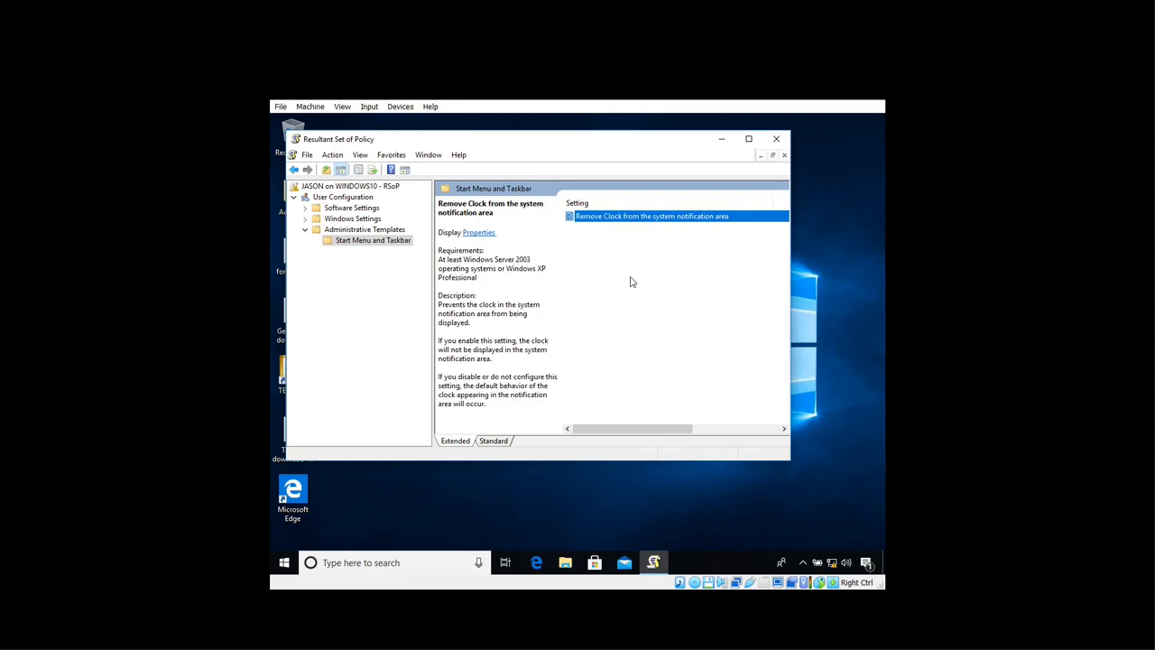
{"action": "left_click", "coordinate": [478, 232]}
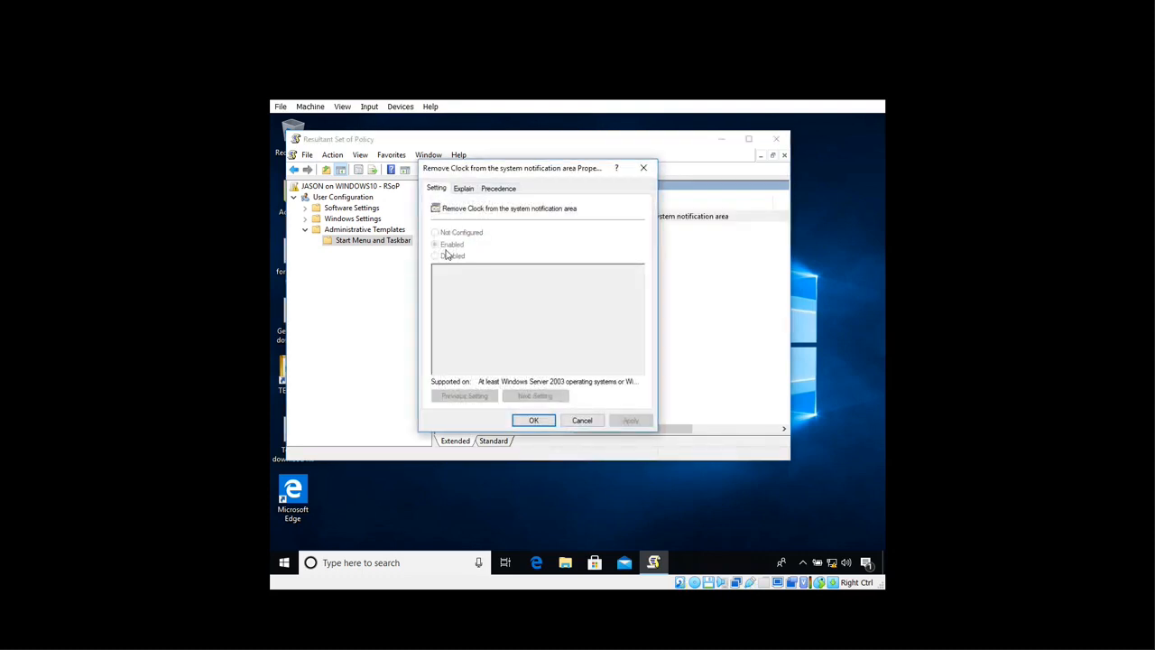
{"action": "left_click", "coordinate": [533, 421]}
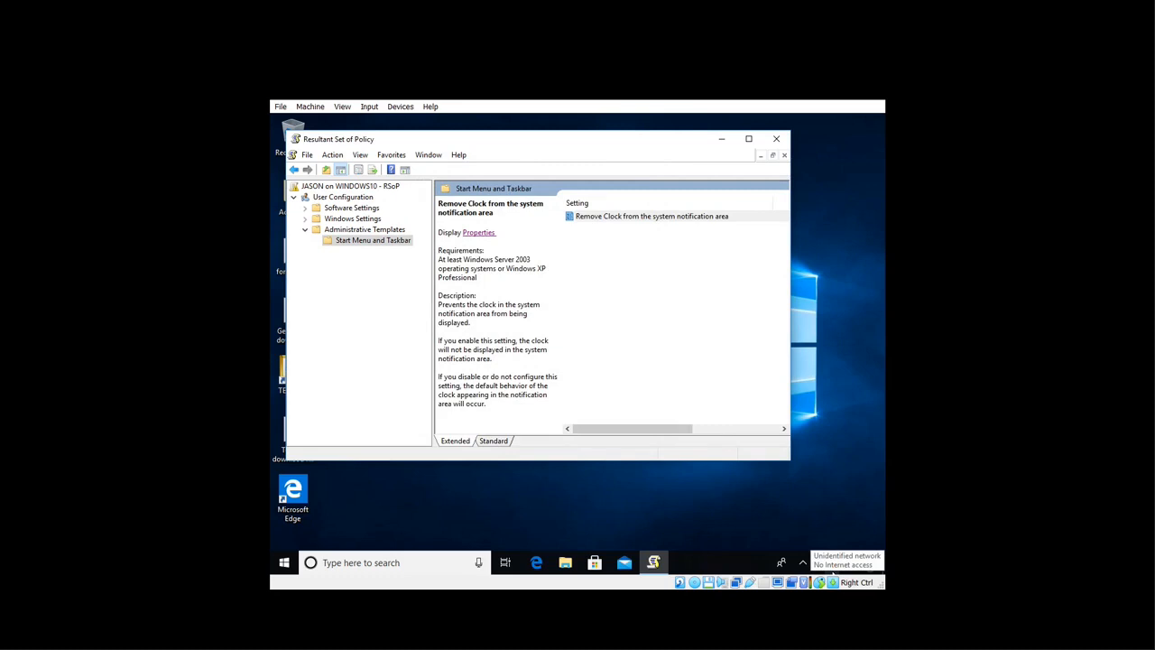
- Close the Resultant Set of Policy console without saving its settings
{"action": "key", "text": "alt"}
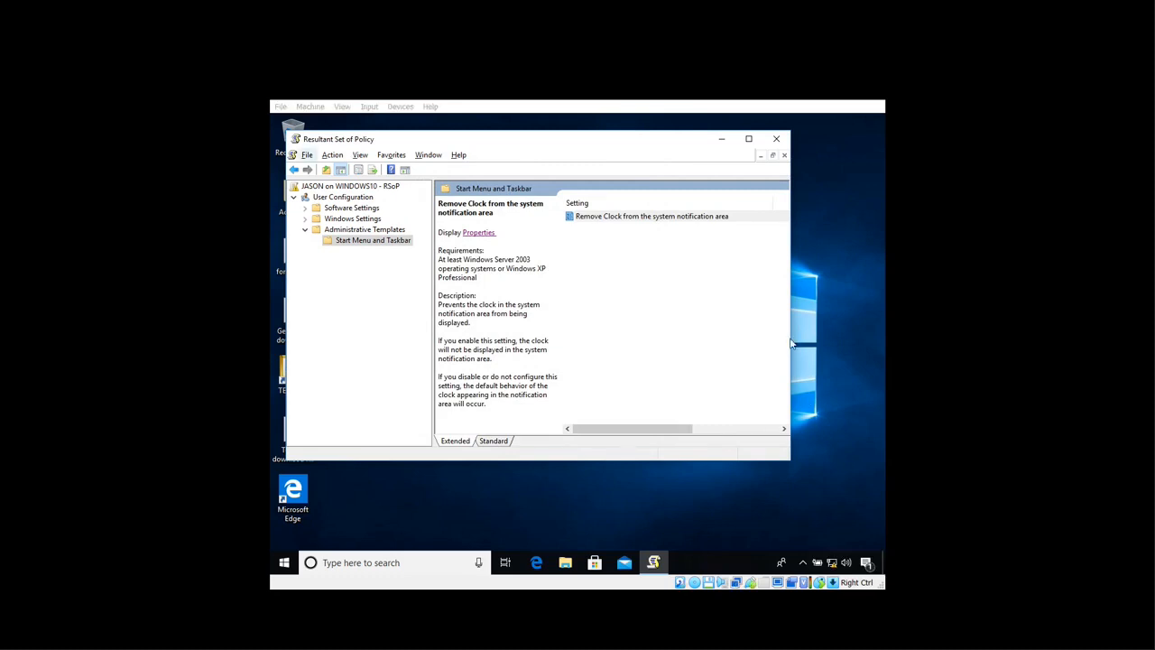
{"action": "left_click", "coordinate": [776, 139]}
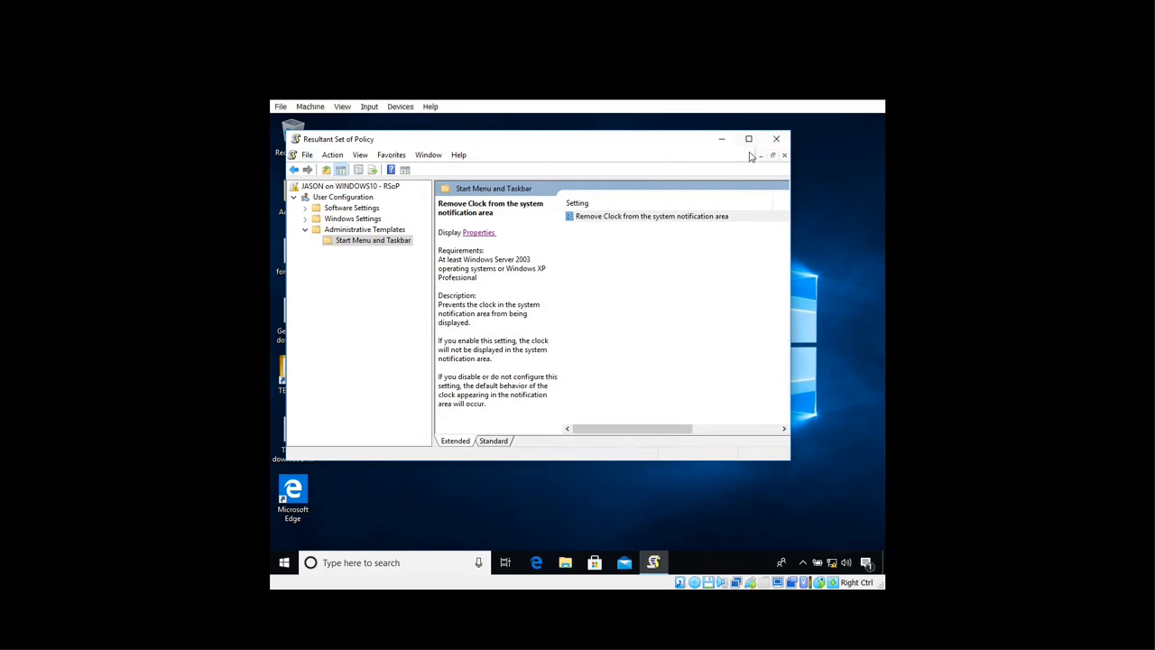
{"action": "left_click", "coordinate": [772, 141]}
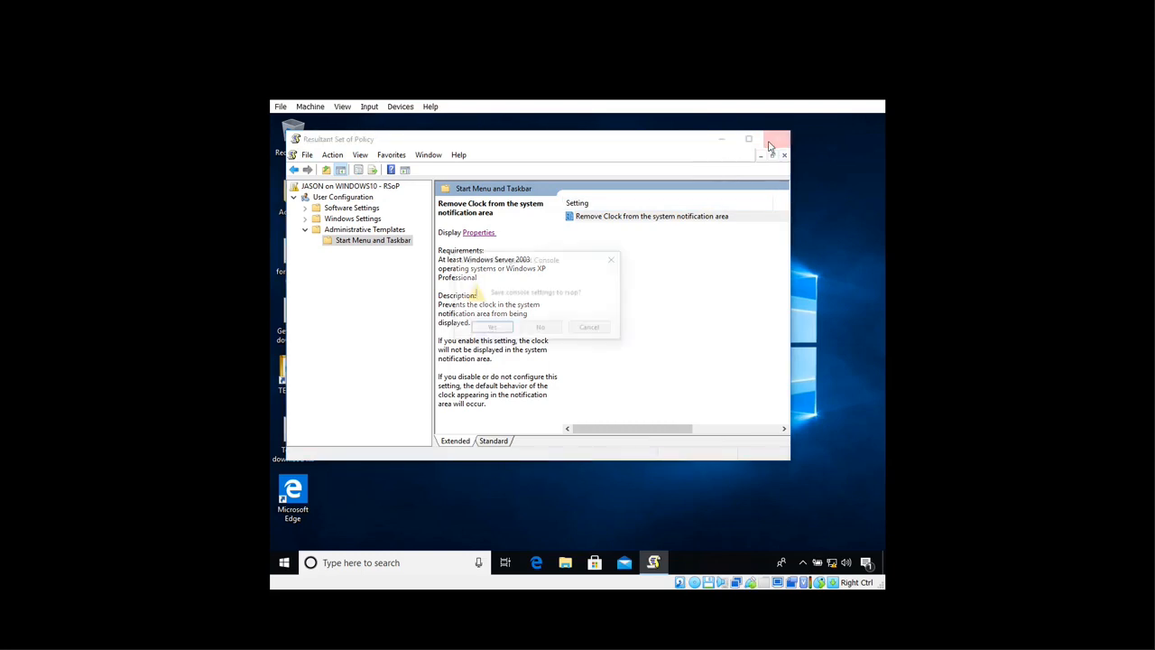
{"action": "left_click", "coordinate": [540, 330]}
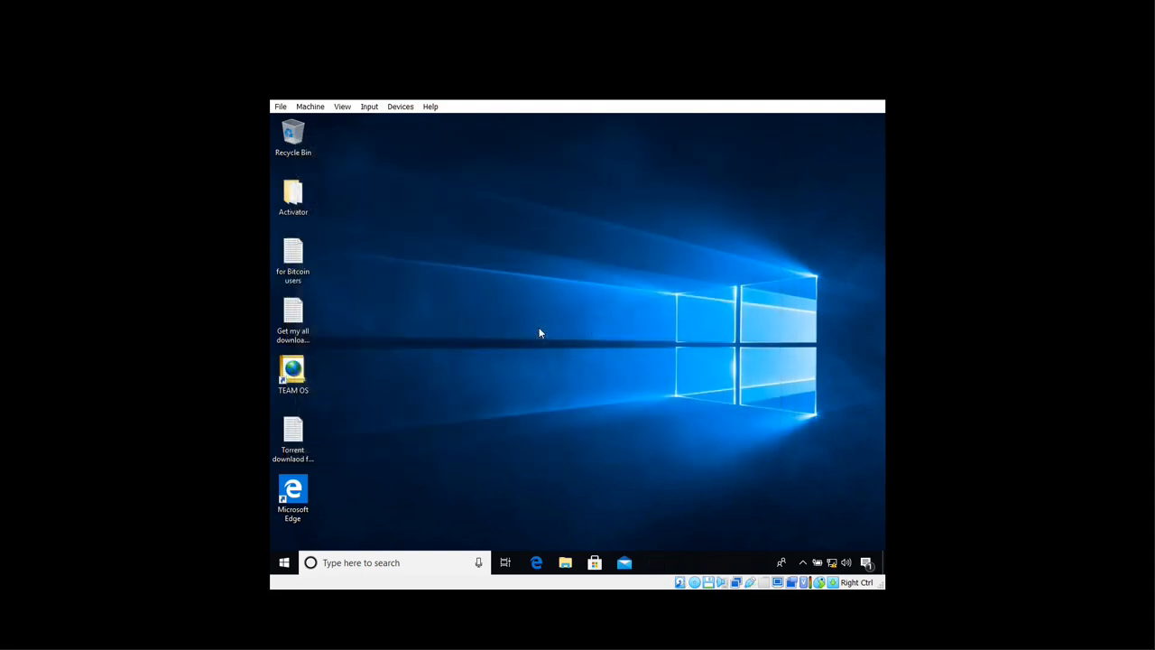